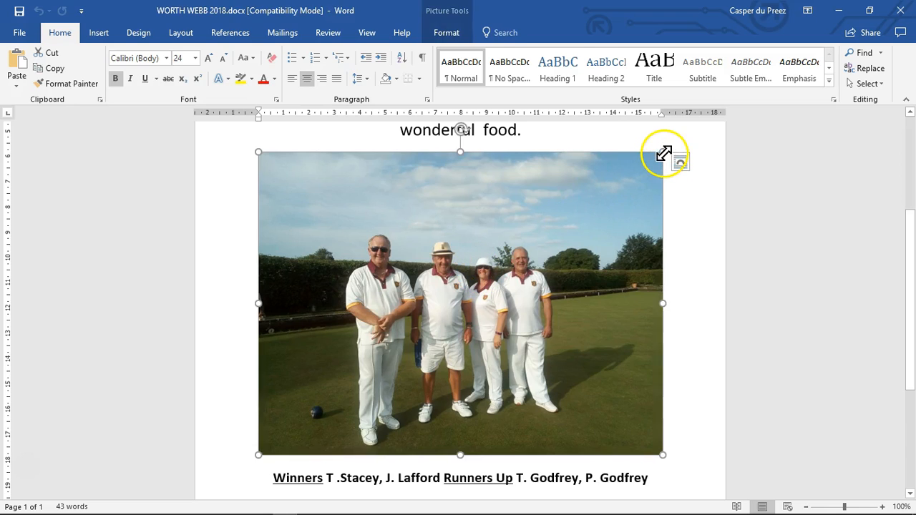
# Step: Start saving the team photo as a separate picture and browse to Google Drive > Websites (1) > Clubs-BTBC > News
pyautogui.rightClick(454, 200)
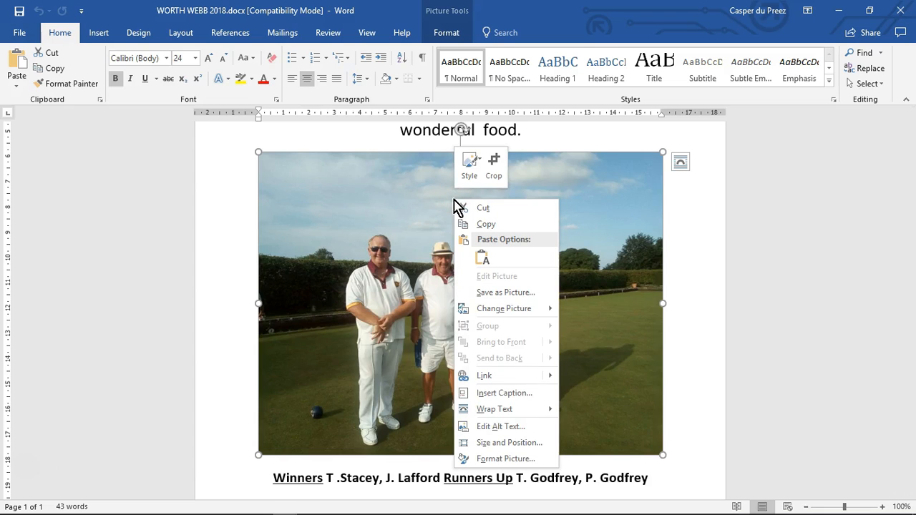
pyautogui.click(501, 294)
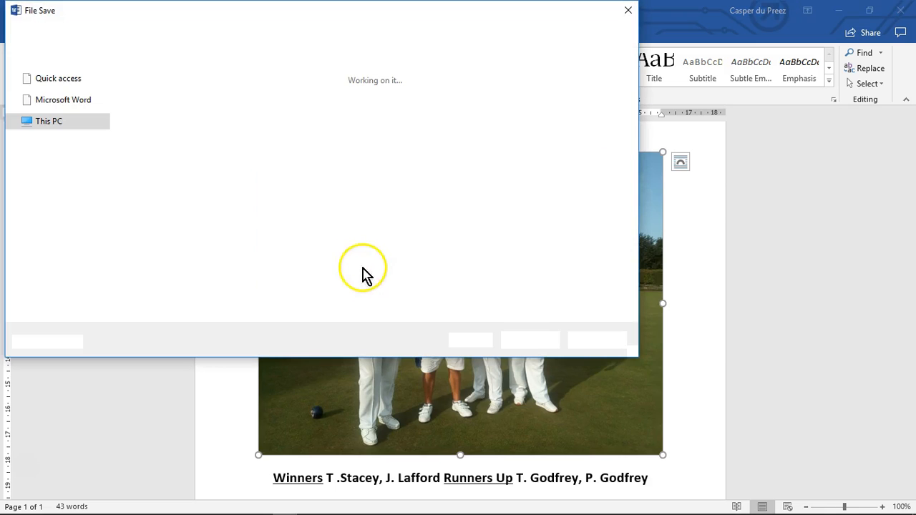
pyautogui.moveTo(329, 15); pyautogui.dragTo(460, 54)
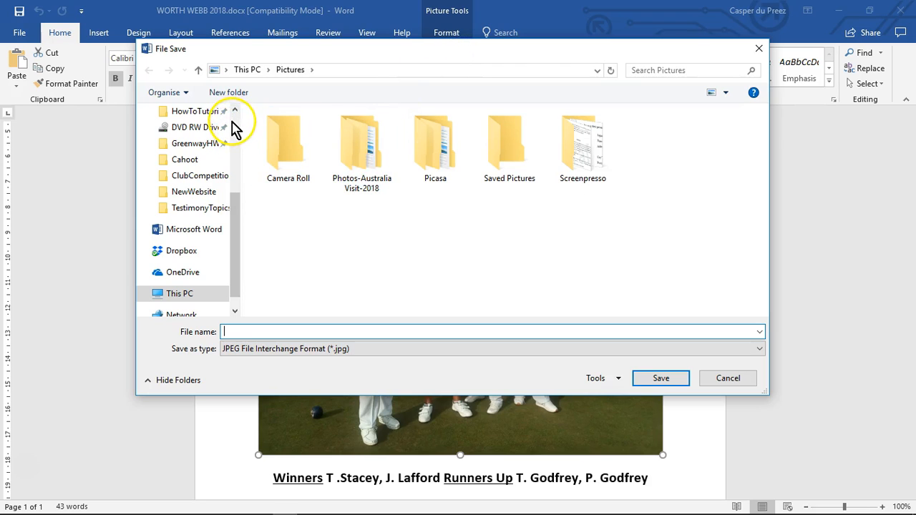
pyautogui.scroll(3, 234, 129)
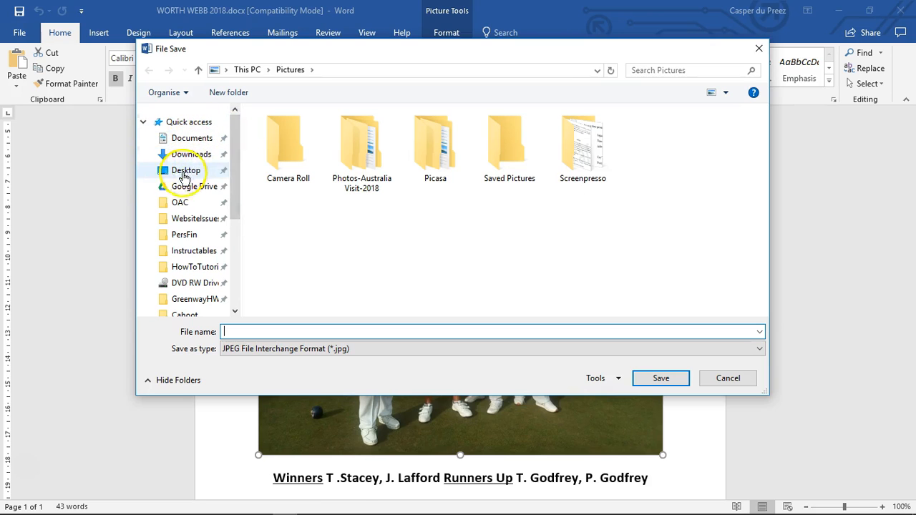
pyautogui.click(206, 188)
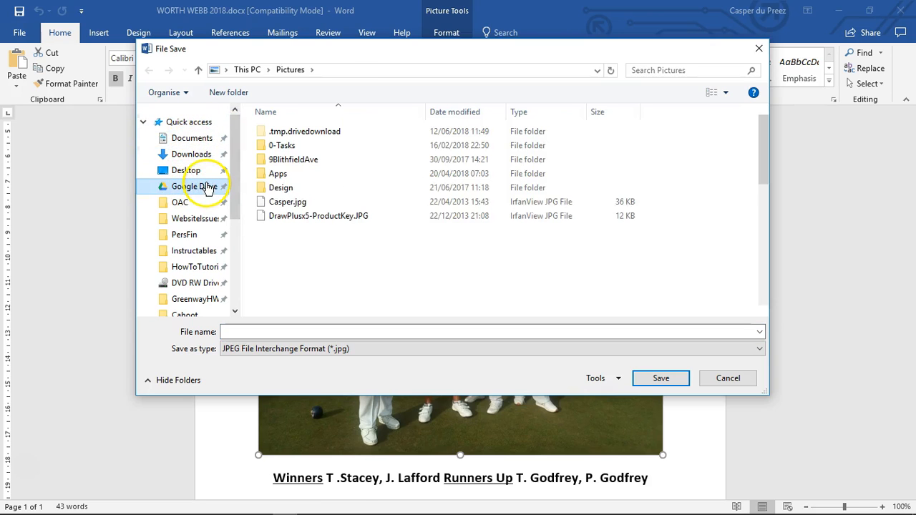
pyautogui.scroll(-5, 349, 208)
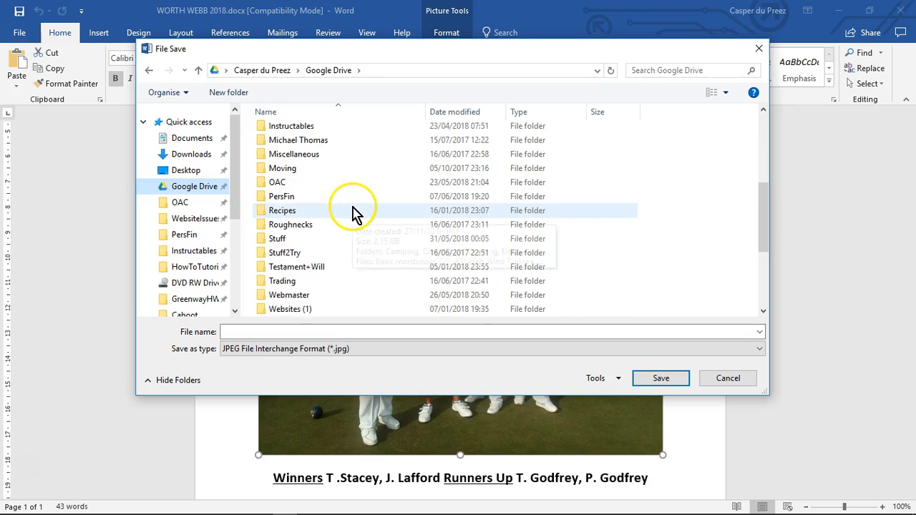
pyautogui.scroll(-3, 355, 213)
pyautogui.click(278, 212)
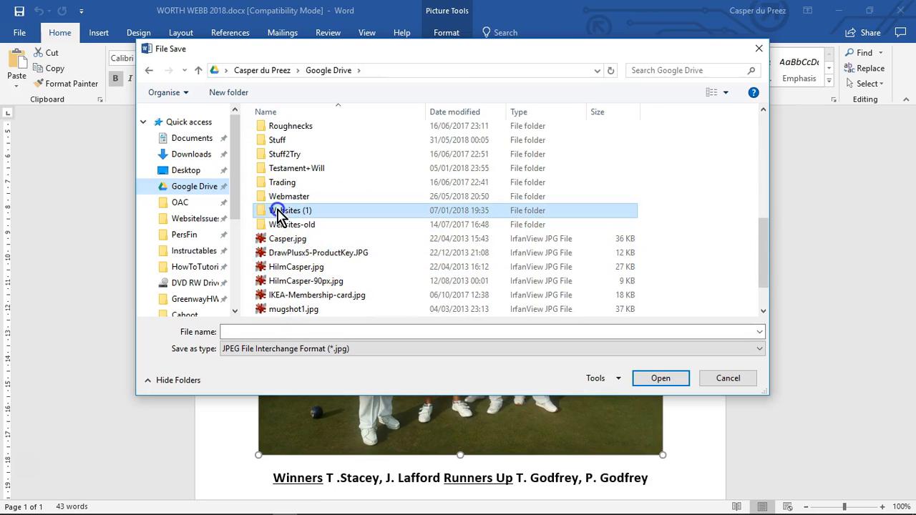
pyautogui.doubleClick(279, 215)
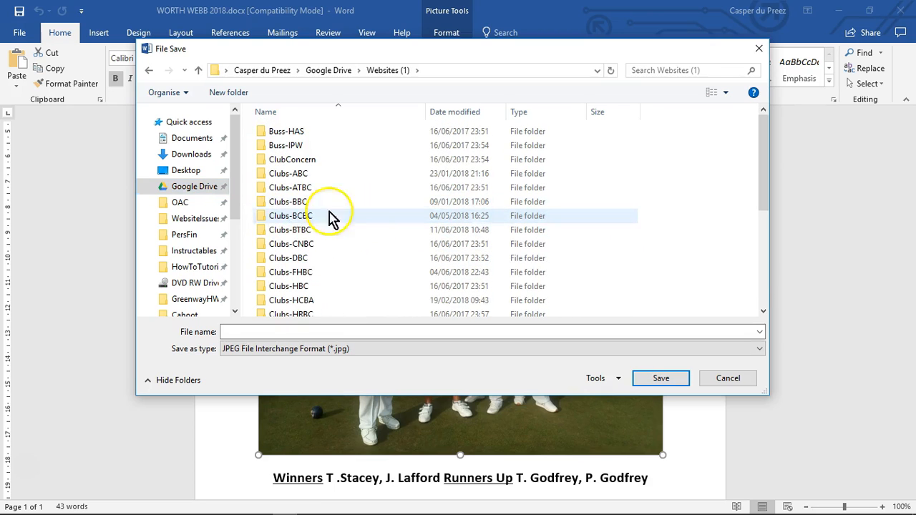
pyautogui.doubleClick(284, 230)
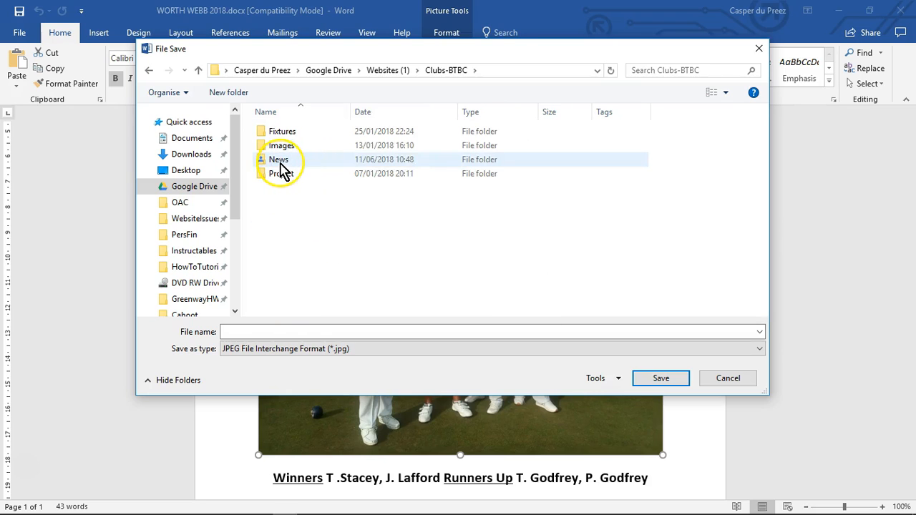
pyautogui.doubleClick(280, 164)
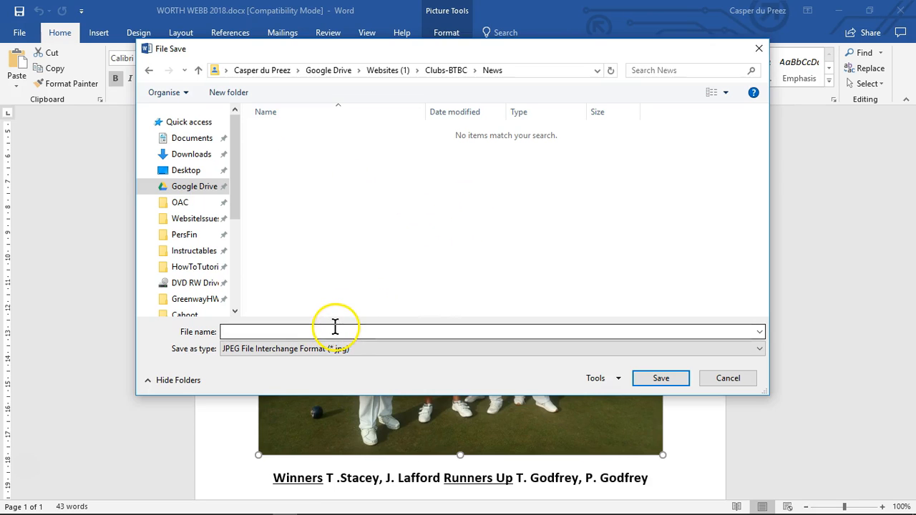
# Step: Name the picture WorthWebbWinners2018 and save it as a JPEG in the News folder
pyautogui.moveTo(546, 48); pyautogui.dragTo(539, 95)
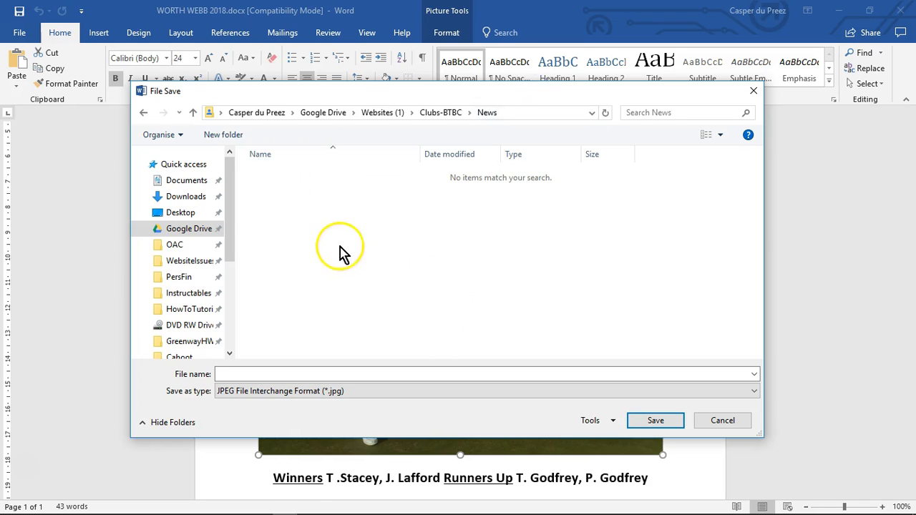
pyautogui.click(297, 374)
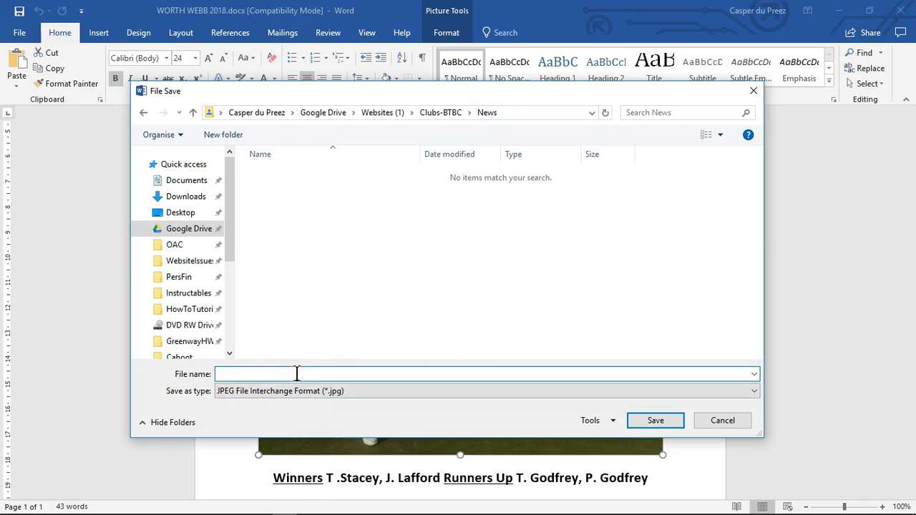
pyautogui.write('Worth')
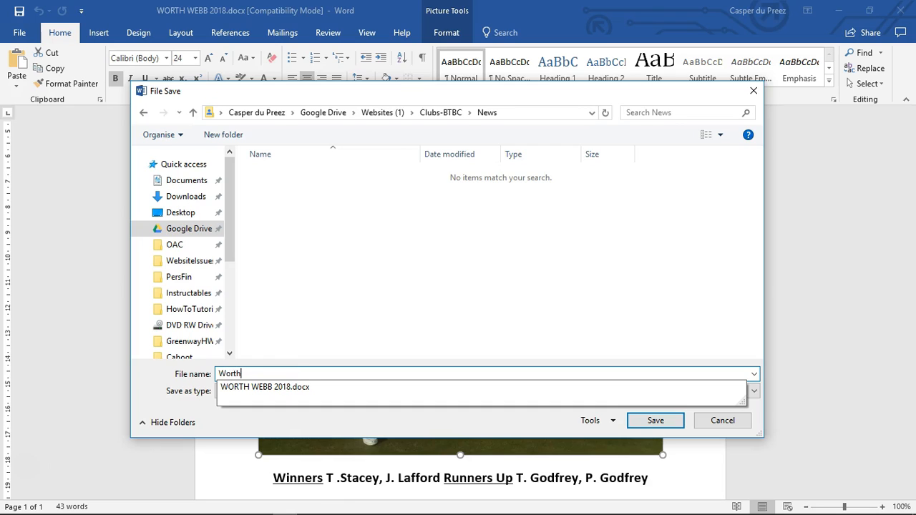
pyautogui.write('WebbWinners2018')
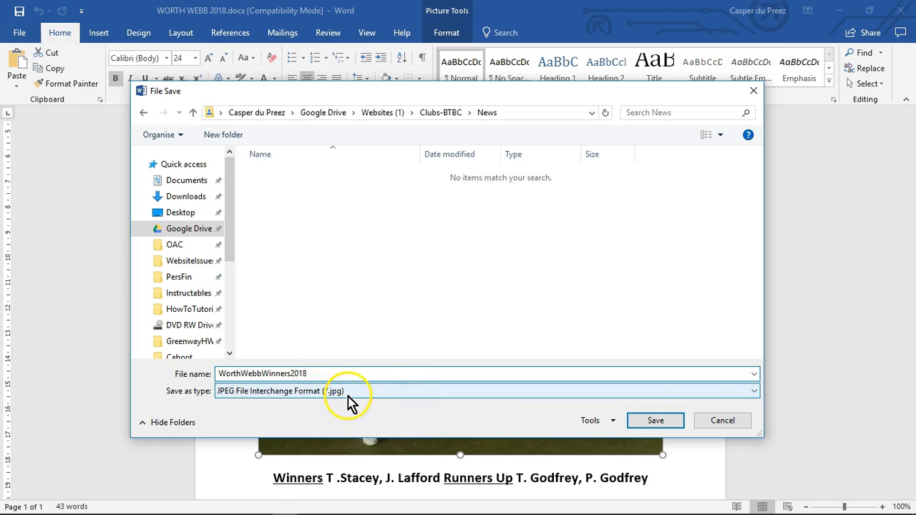
pyautogui.click(657, 421)
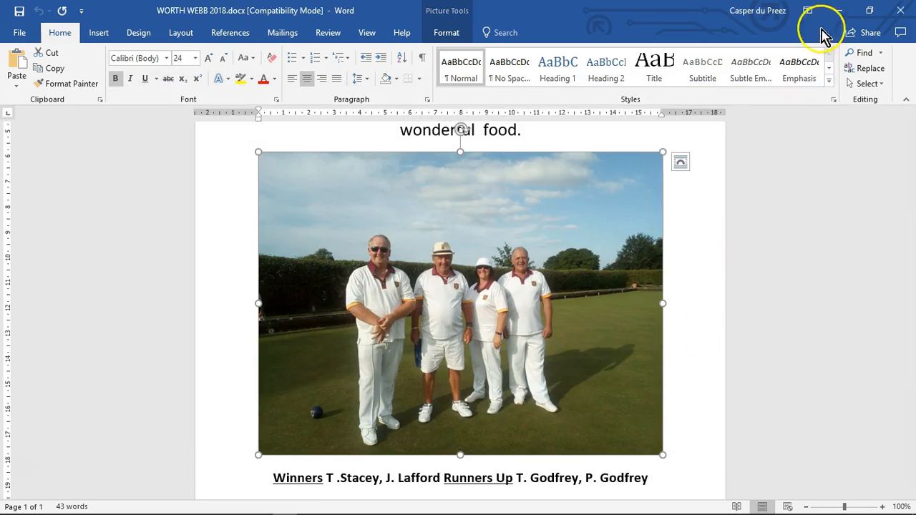
# Step: Switch to File Explorer and open WorthWebbWinners2018.jpg from the News folder to check the extracted photo
pyautogui.click(839, 11)
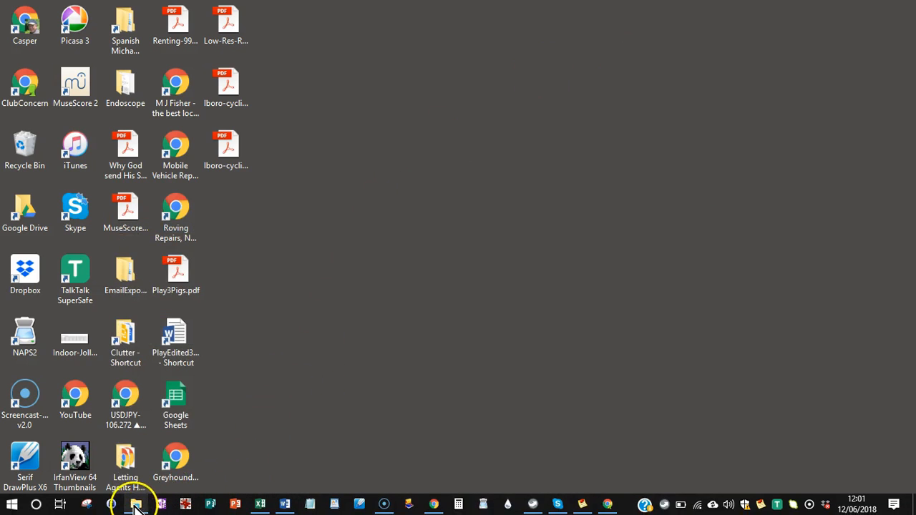
pyautogui.click(136, 505)
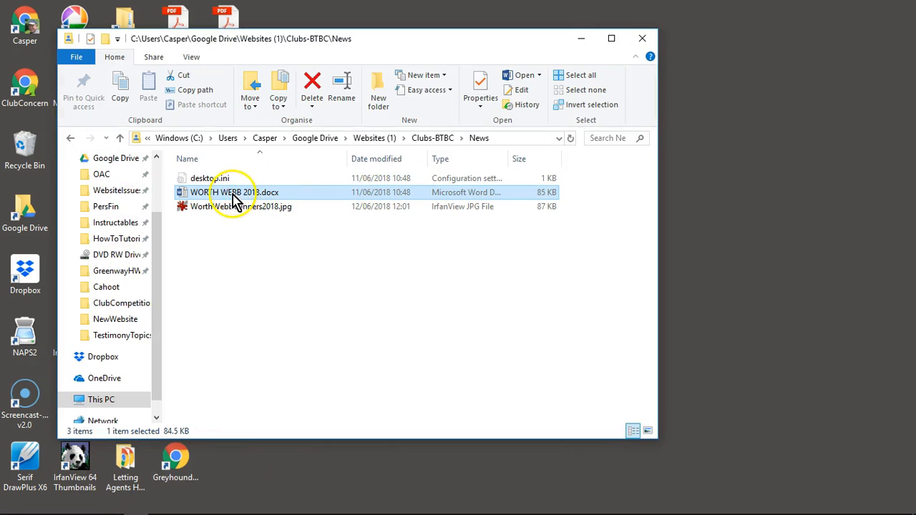
pyautogui.click(238, 207)
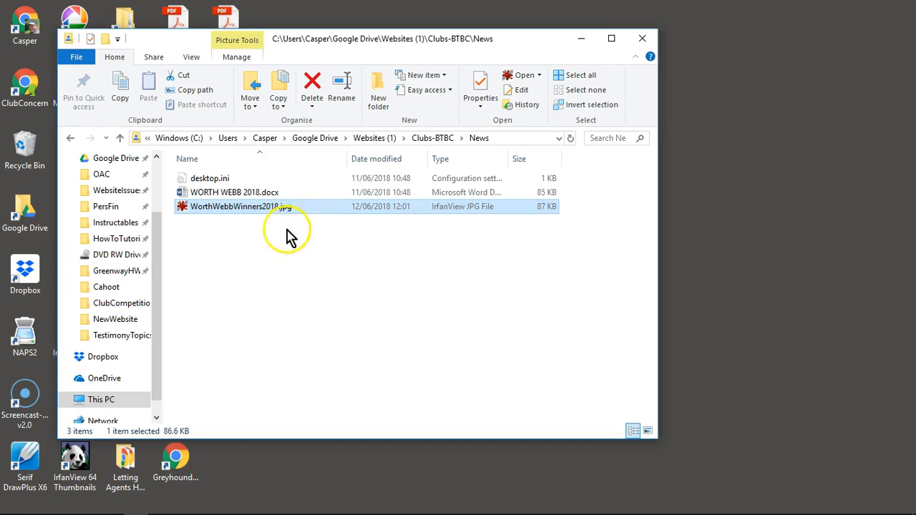
pyautogui.doubleClick(239, 208)
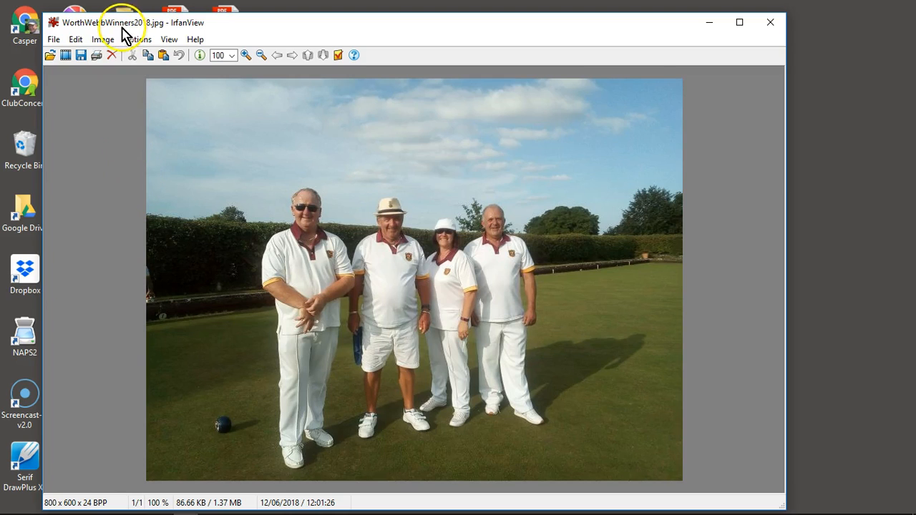
# Step: Try auto-adjusting the photo's colors and close the image viewer without saving
pyautogui.click(103, 40)
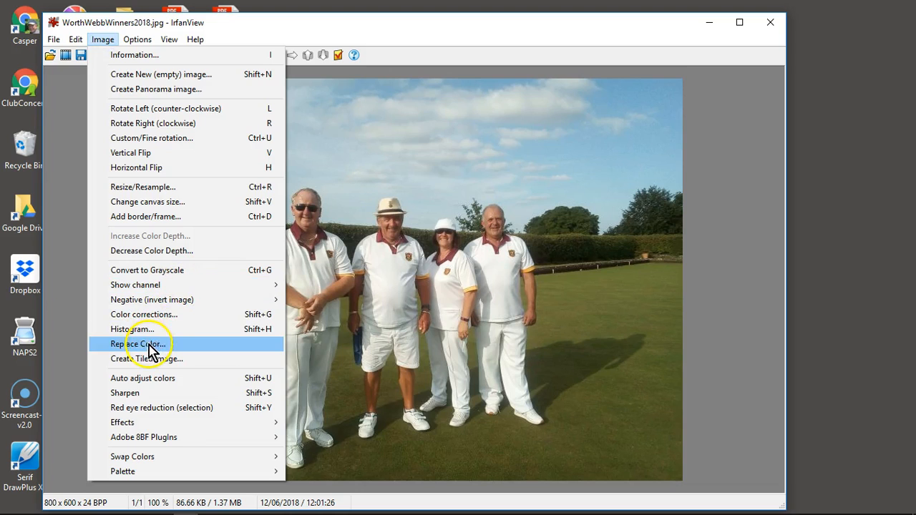
pyautogui.click(142, 379)
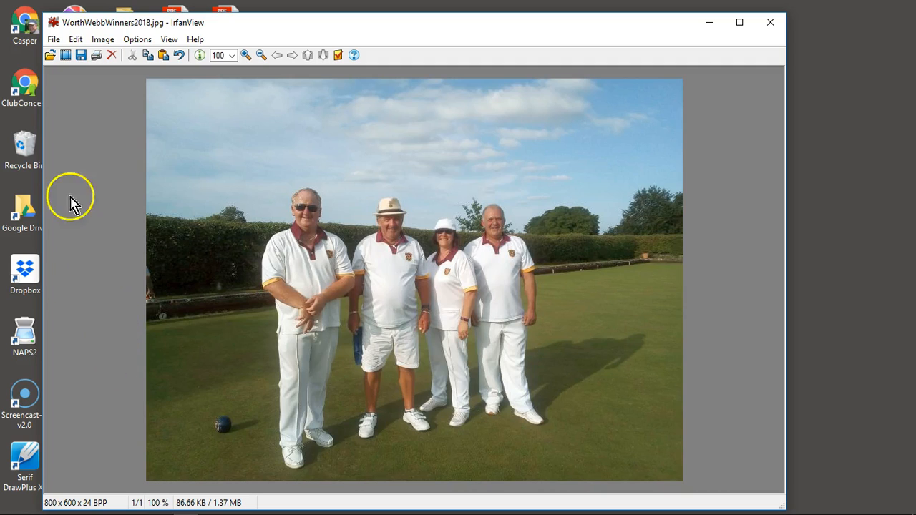
pyautogui.click(772, 24)
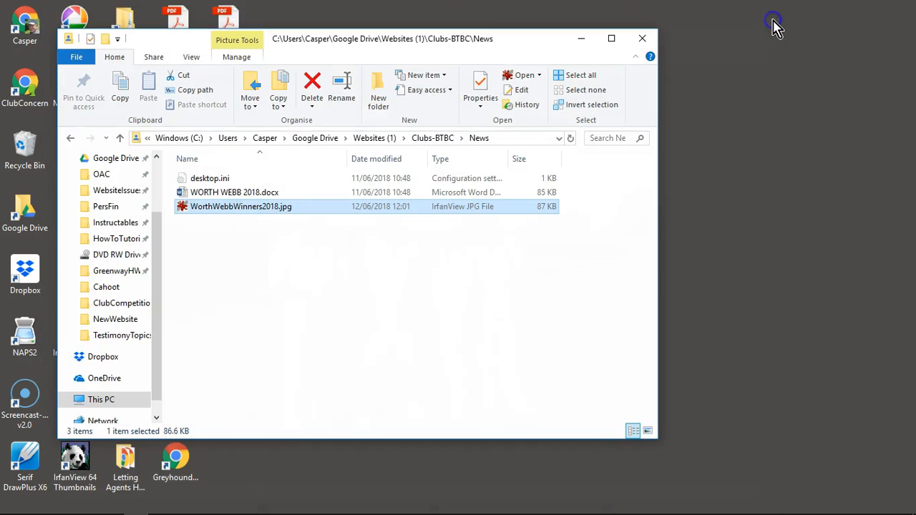
# Step: Switch to the Burford Town Bowls Club website in Chrome and open its Admin login page
pyautogui.click(581, 38)
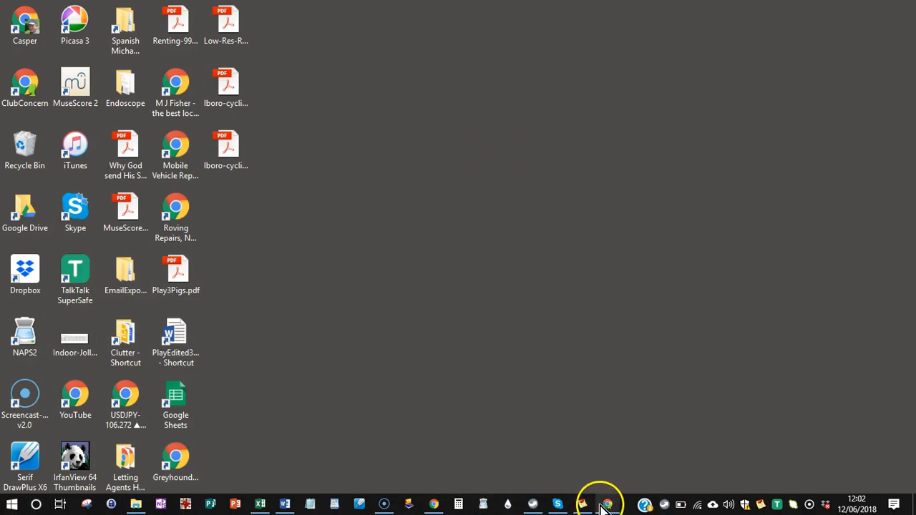
pyautogui.click(608, 505)
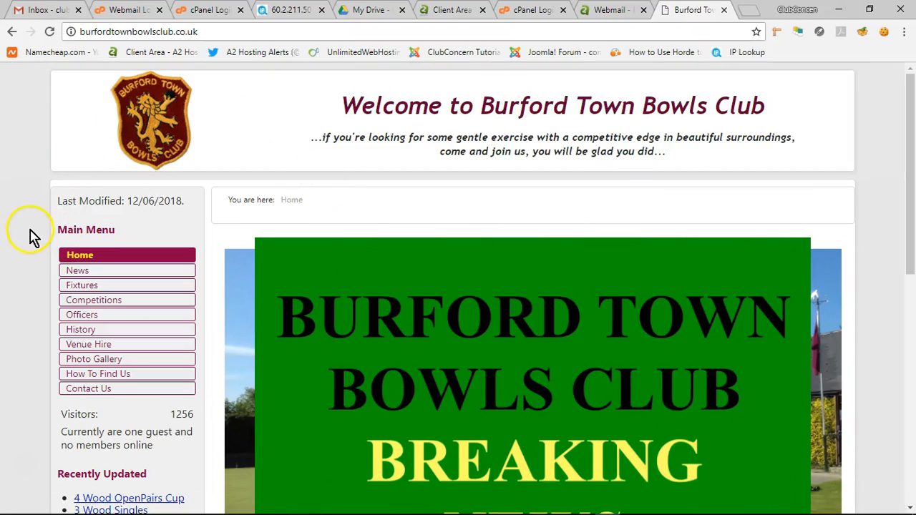
pyautogui.scroll(-3, 32, 236)
pyautogui.scroll(-5, 43, 286)
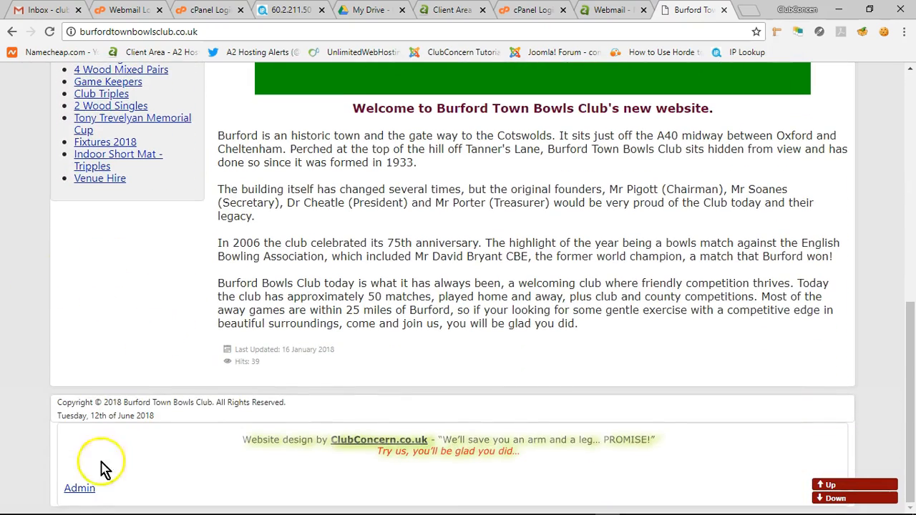
pyautogui.click(79, 488)
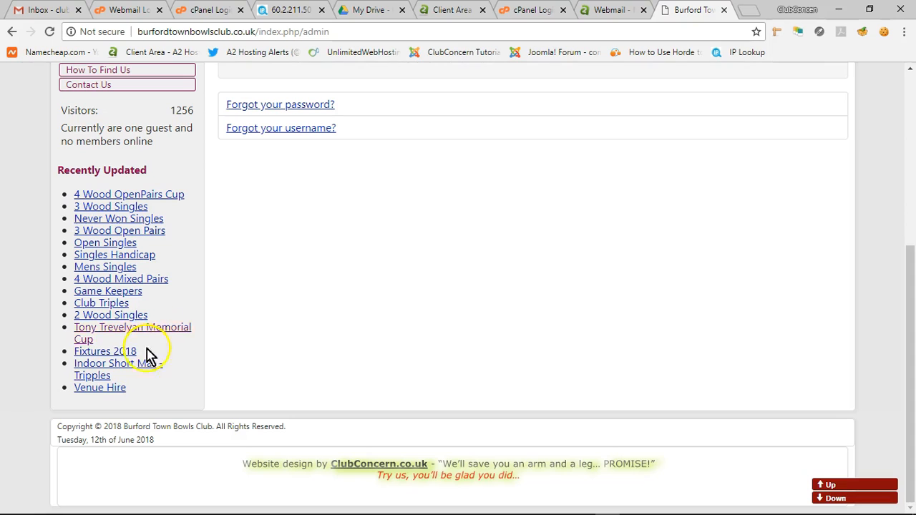
# Step: Log in to the website with the administrator's username and password
pyautogui.scroll(3, 250, 322)
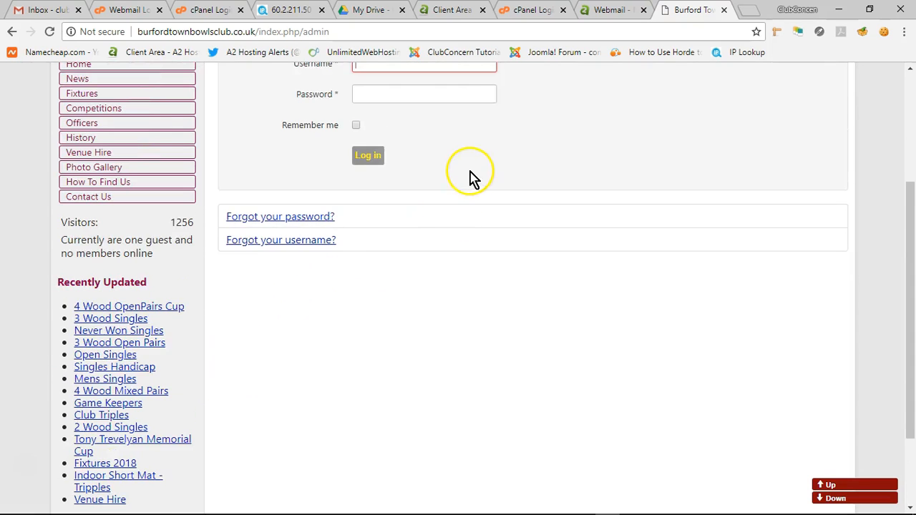
pyautogui.scroll(3, 468, 175)
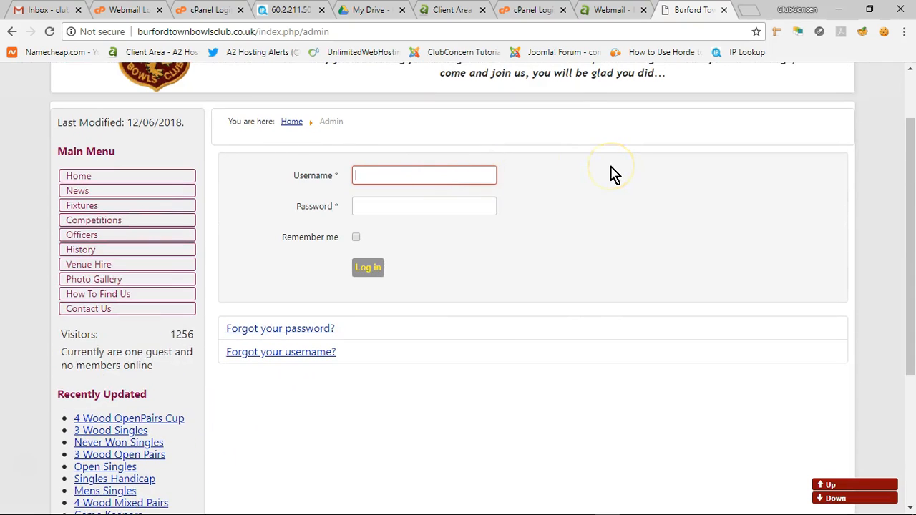
pyautogui.write('casdup')
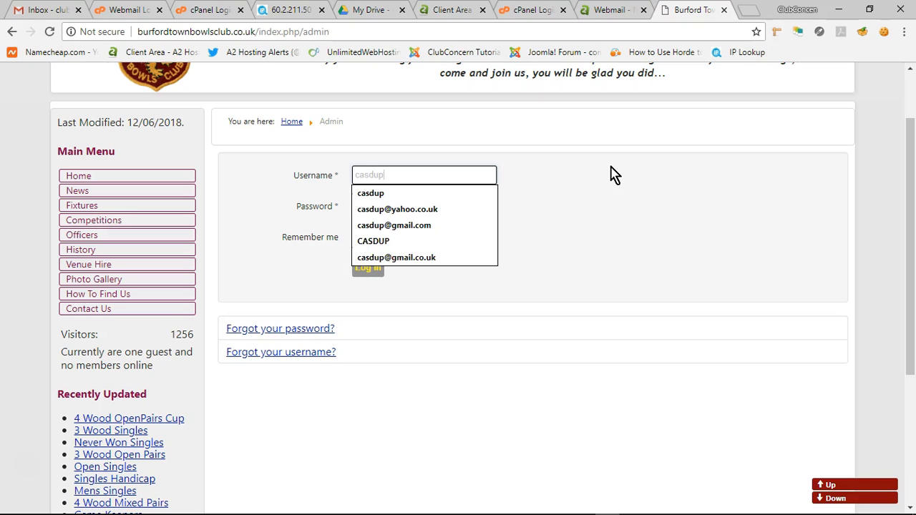
pyautogui.press('Tab')
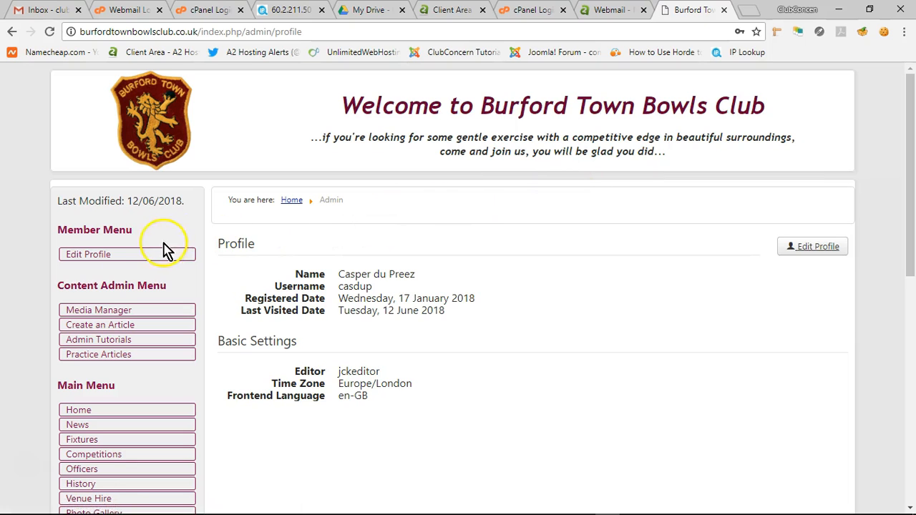
# Step: View the News page with its admin note on article formatting, and open a blank form for creating an article
pyautogui.scroll(-2, 36, 272)
pyautogui.click(76, 291)
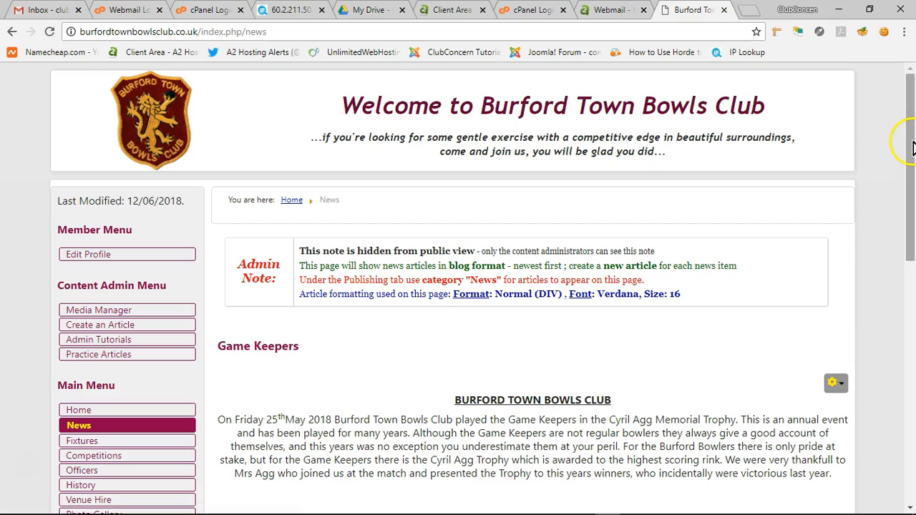
pyautogui.moveTo(912, 126)
pyautogui.mouseDown()
pyautogui.moveTo(905, 356)
pyautogui.moveTo(909, 118)
pyautogui.mouseUp()
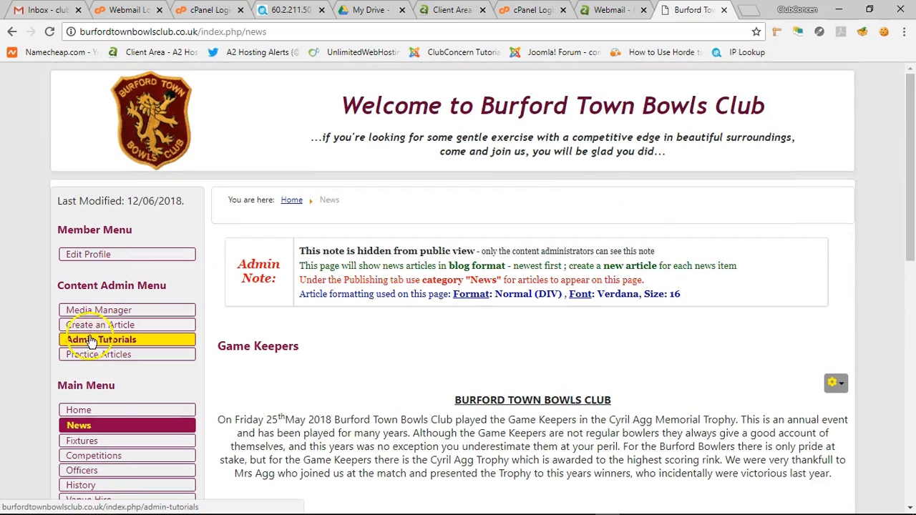
pyautogui.click(130, 330)
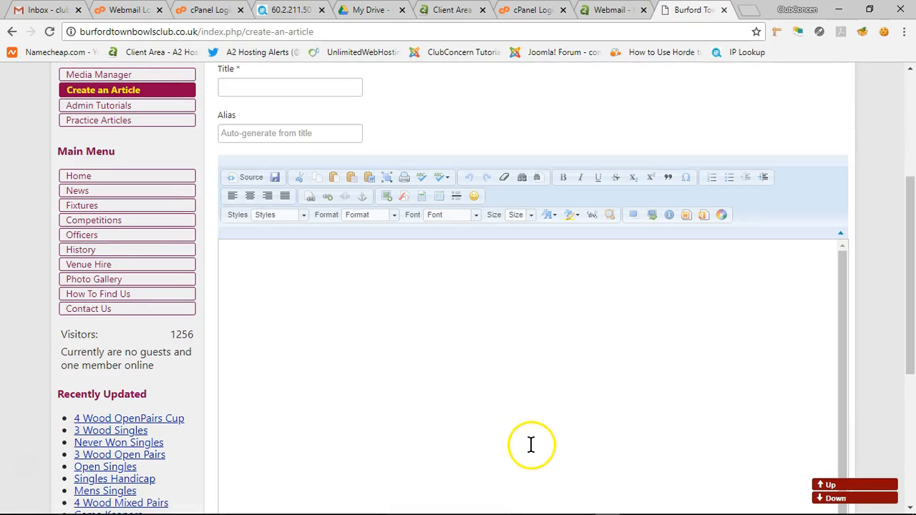
# Step: Switch to the WORTH WEBB 2018 document in Word and copy the phrase "Worth Webb competition" from the opening paragraph
pyautogui.moveTo(486, 512)
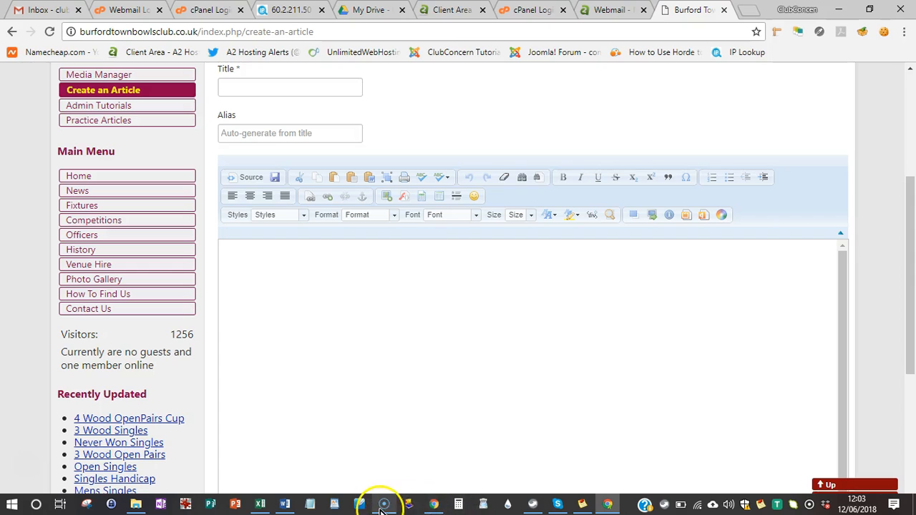
pyautogui.click(284, 505)
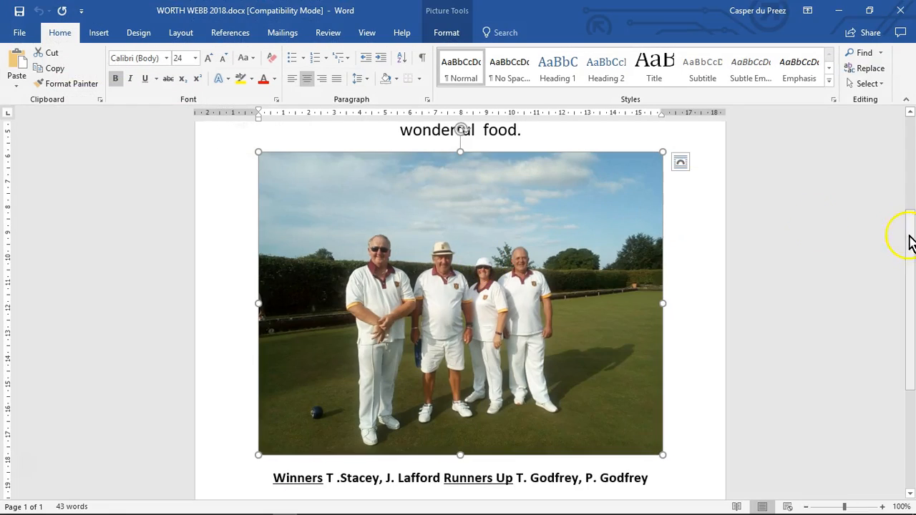
pyautogui.scroll(3, 819, 233)
pyautogui.scroll(1, 397, 200)
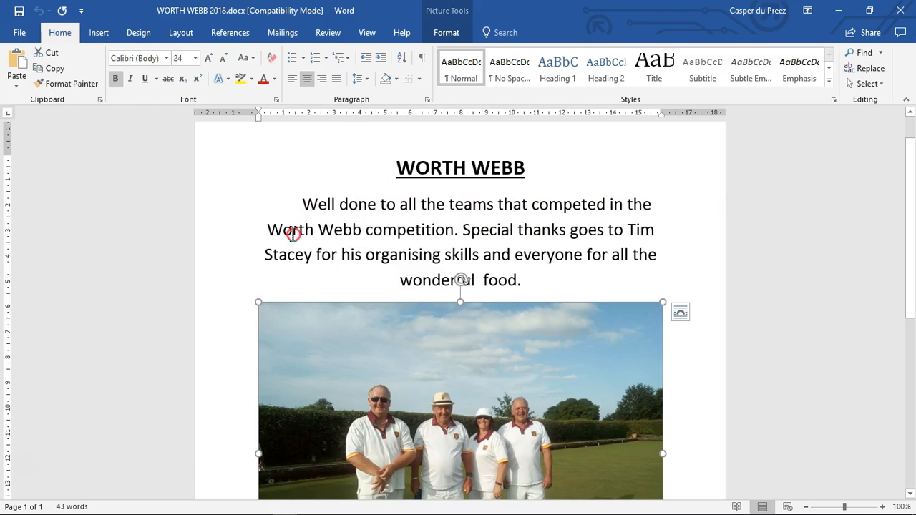
pyautogui.moveTo(282, 231); pyautogui.dragTo(404, 231)
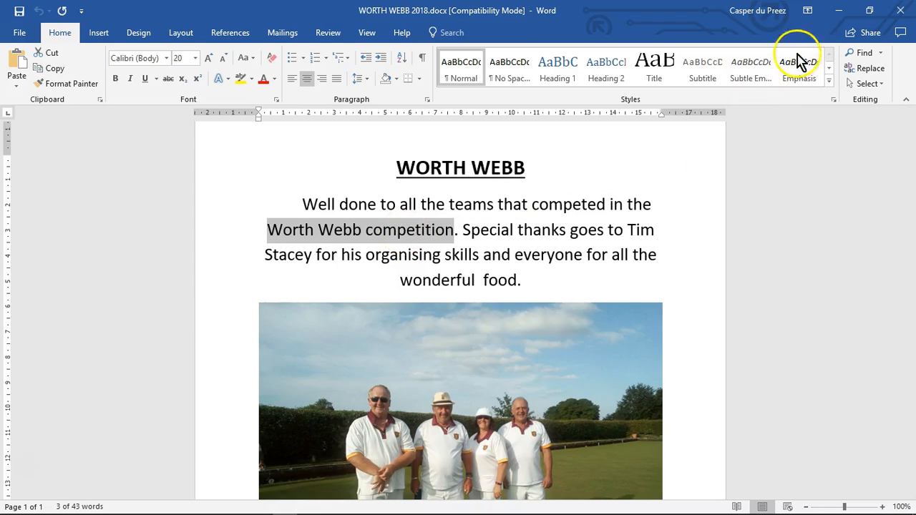
# Step: Return to the article form in Chrome and set the article title to "Worth Webb Competition 2018"
pyautogui.click(838, 10)
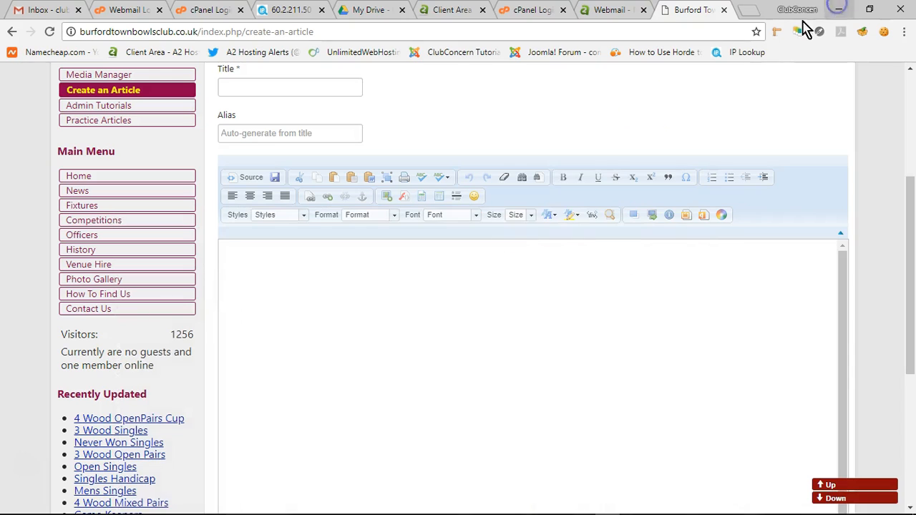
pyautogui.click(302, 87)
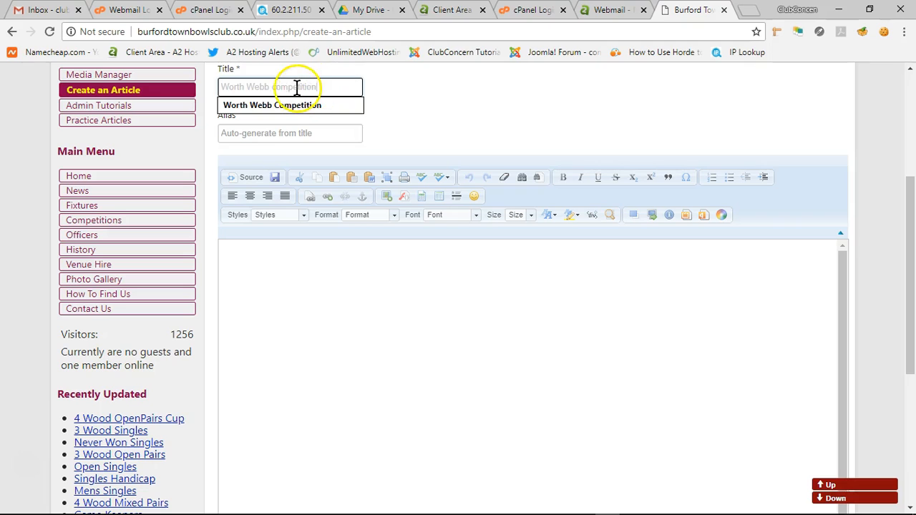
pyautogui.click(290, 105)
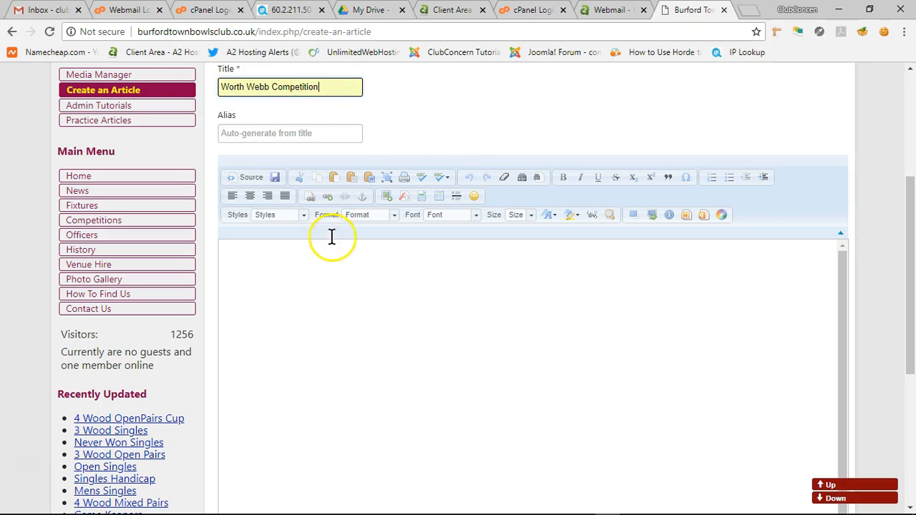
pyautogui.click(346, 87)
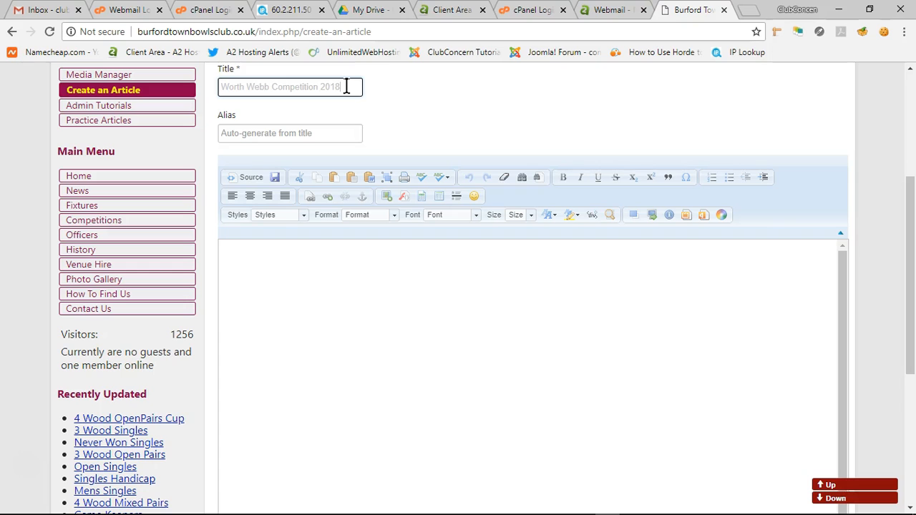
pyautogui.click(320, 259)
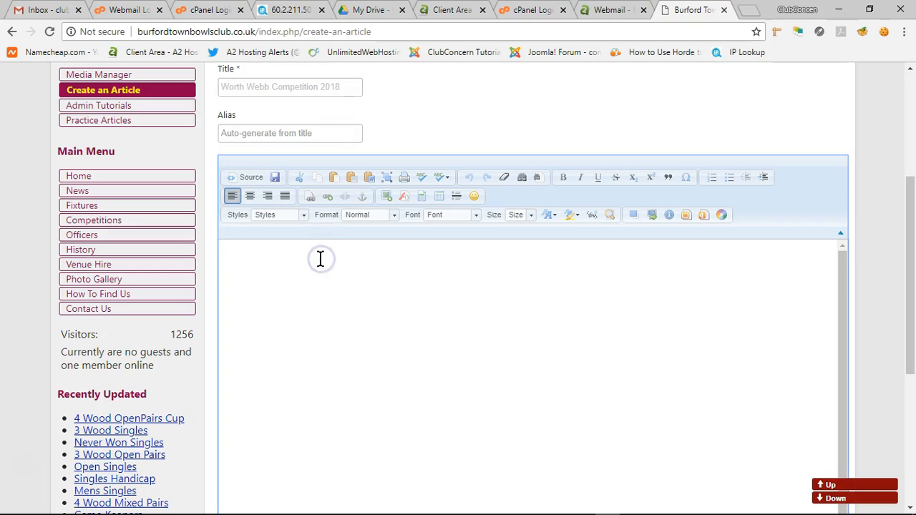
# Step: Switch back to Word and copy the whole document, from the WORTH WEBB heading through the winners' caption
pyautogui.hotkey('alt', 'Tab')
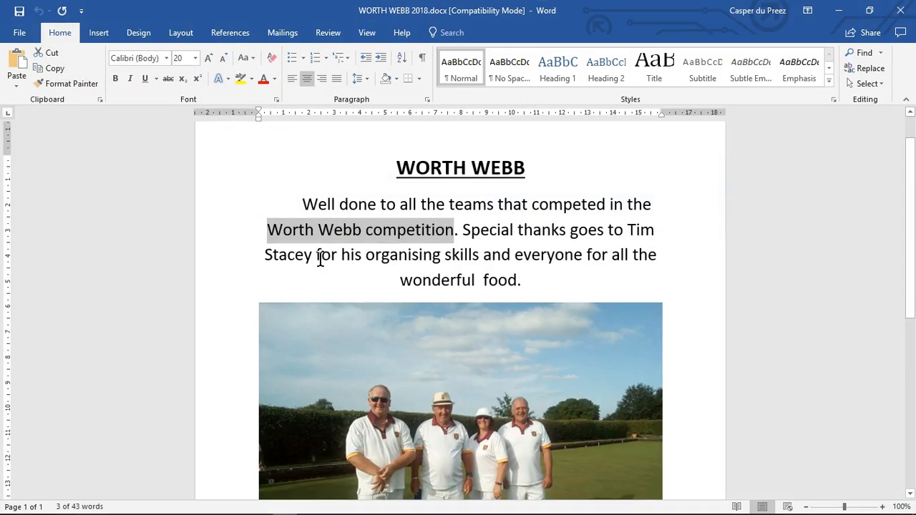
pyautogui.click(242, 167)
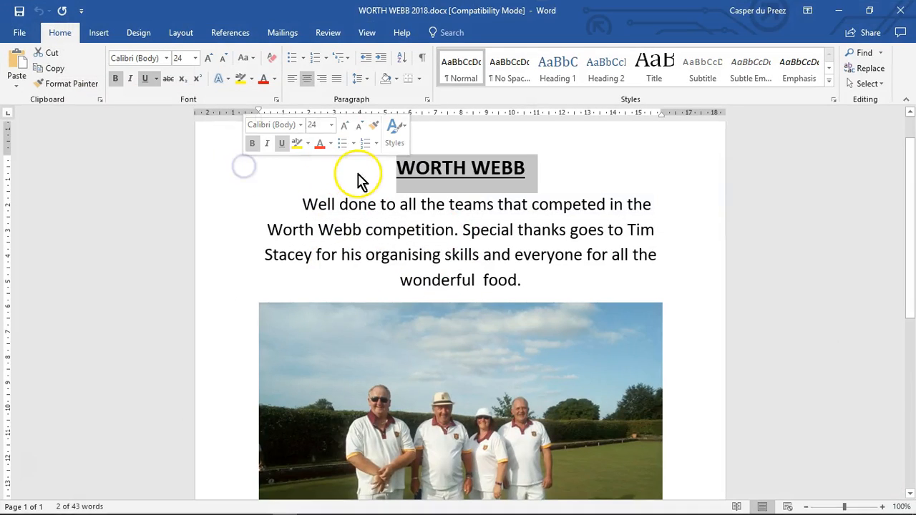
pyautogui.click(665, 159)
pyautogui.moveTo(350, 164); pyautogui.dragTo(649, 361)
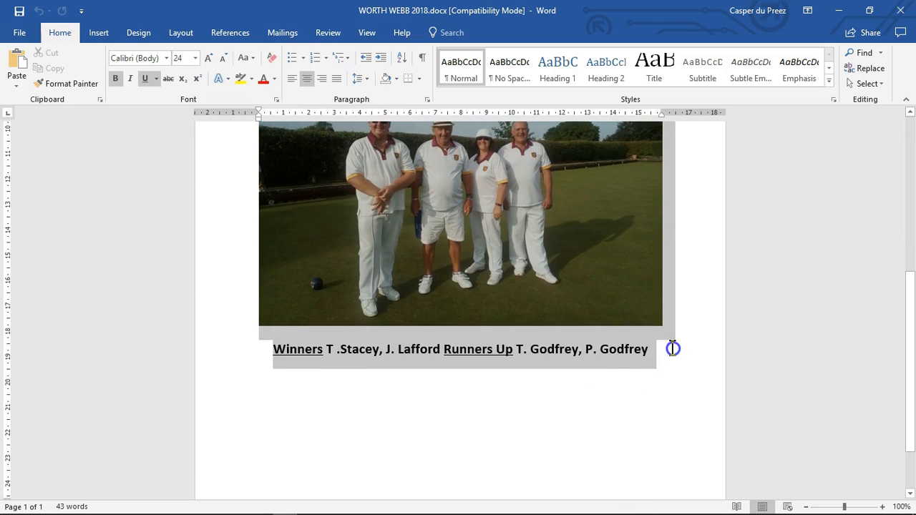
pyautogui.moveTo(673, 349); pyautogui.dragTo(673, 348)
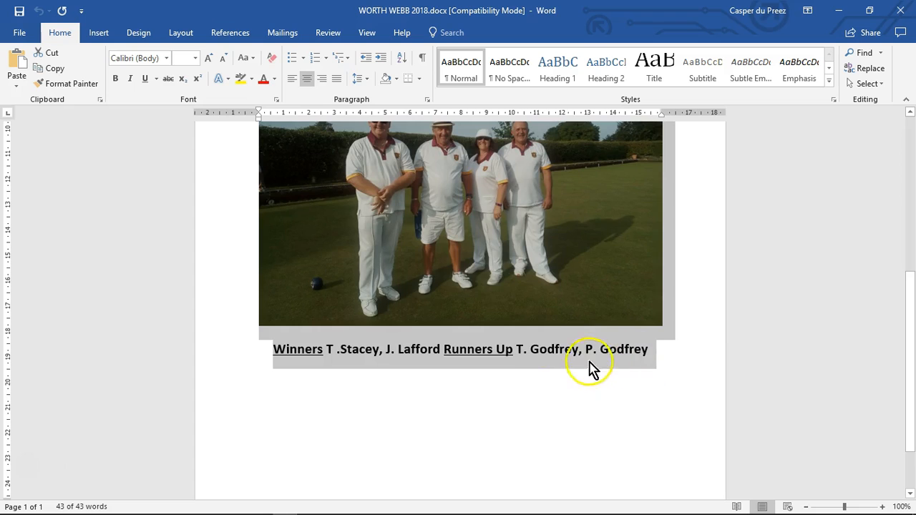
pyautogui.rightClick(404, 337)
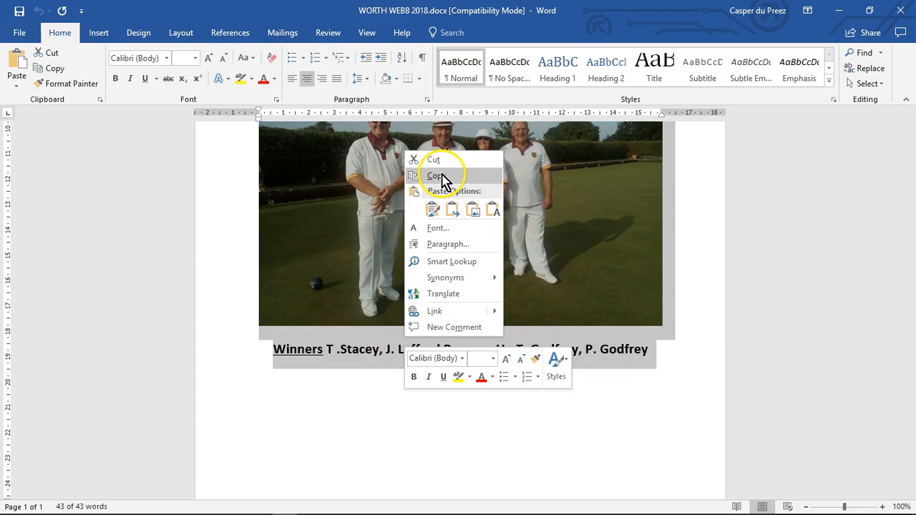
pyautogui.click(438, 176)
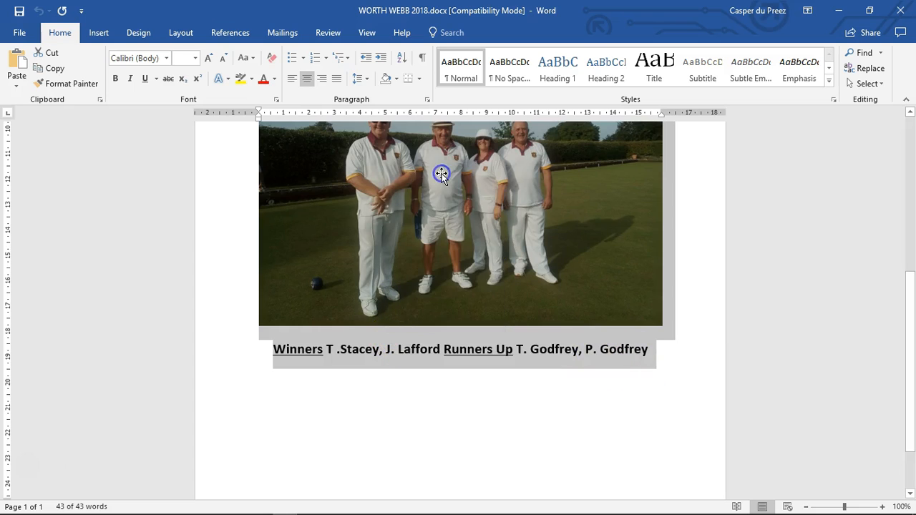
# Step: Return to the article form in Chrome and insert the copied document content into the body using Paste from Word
pyautogui.click(839, 14)
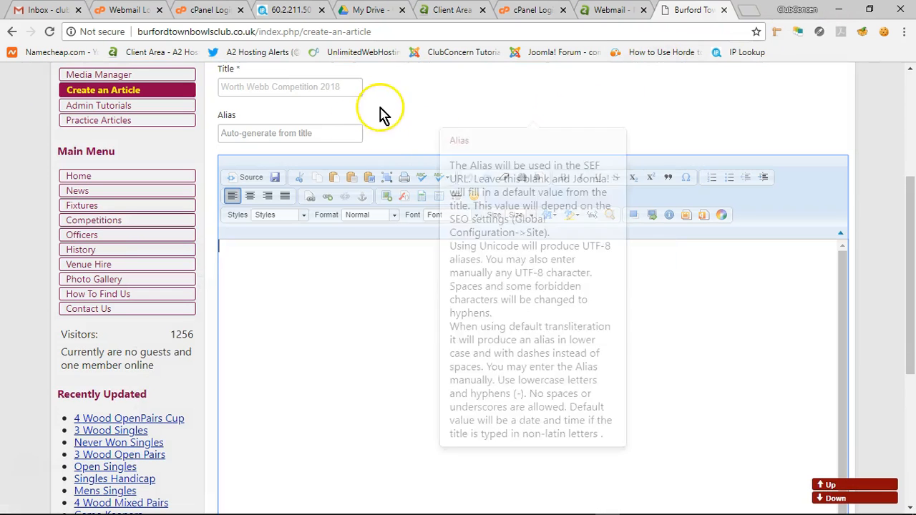
pyautogui.click(368, 176)
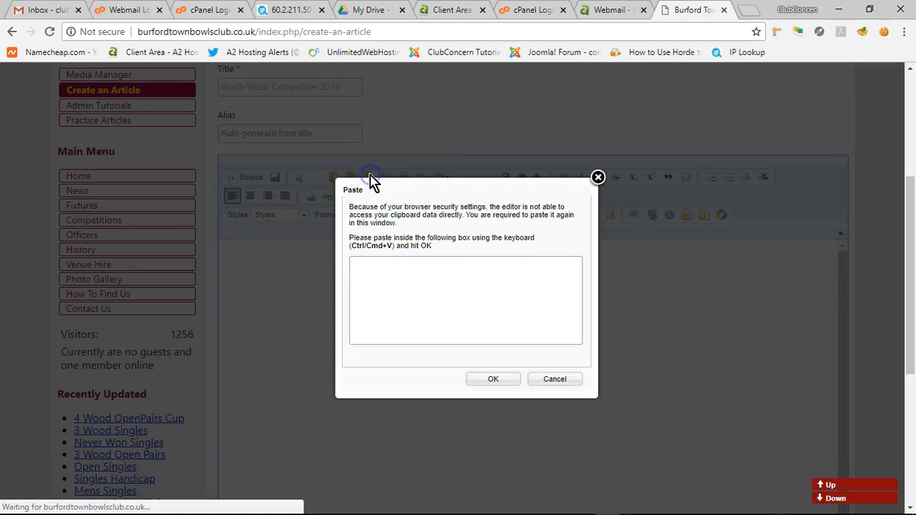
pyautogui.click(375, 279)
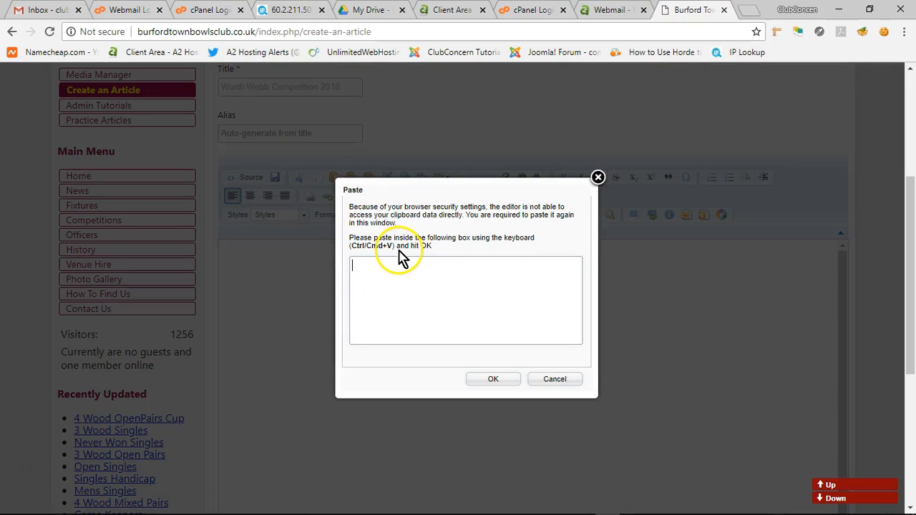
pyautogui.click(434, 280)
pyautogui.hotkey('ctrl', 'v')
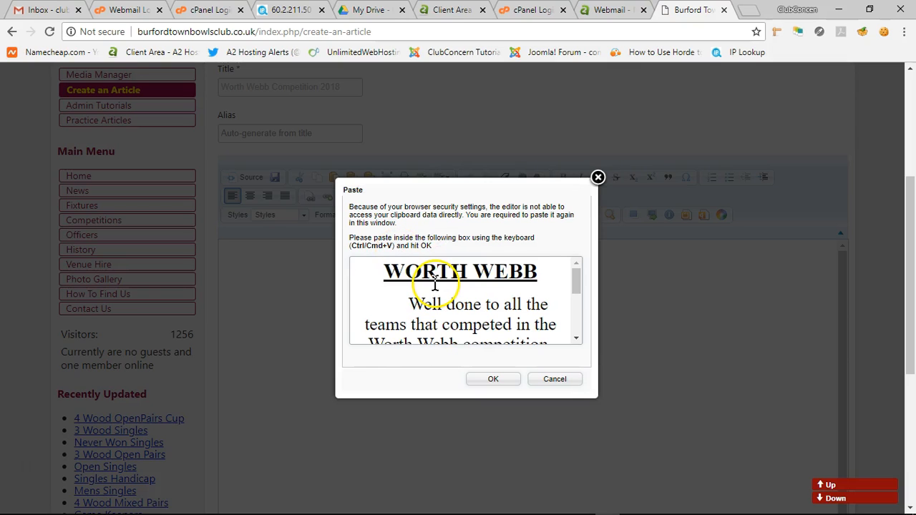
pyautogui.scroll(-5, 440, 288)
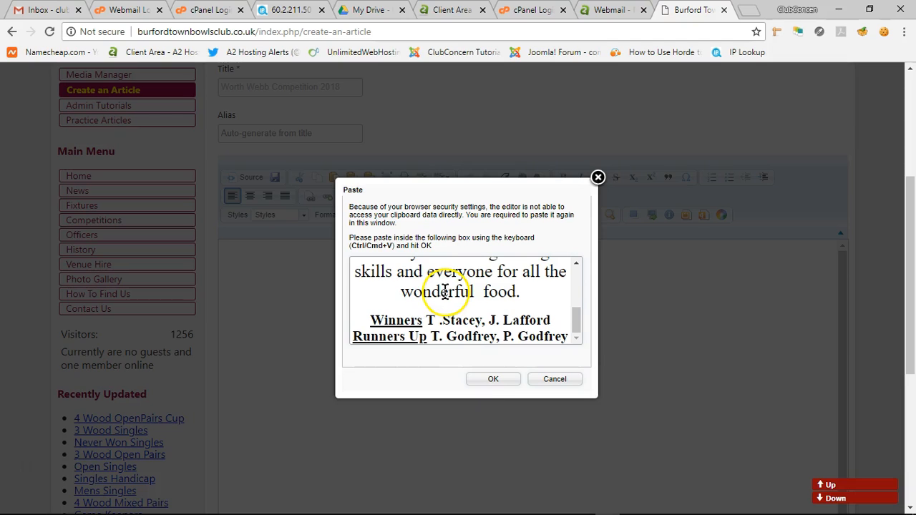
pyautogui.click(494, 381)
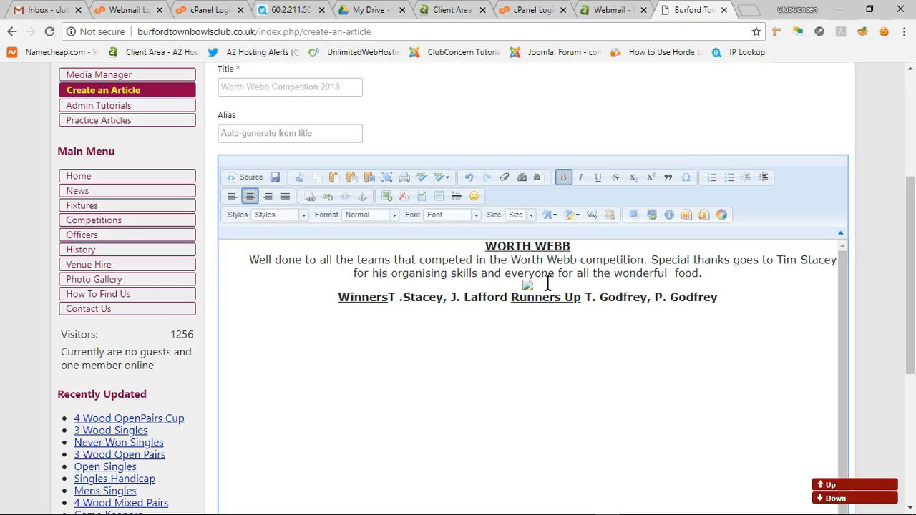
# Step: Replace the broken image placeholder above the winners' caption with an empty line and open the server file browser for inserting an image
pyautogui.press('BackSpace')
pyautogui.press('Return')
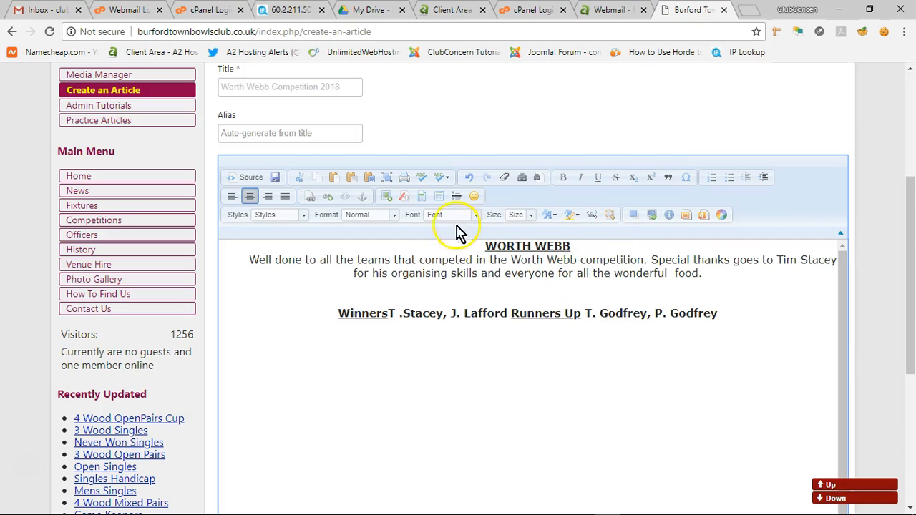
pyautogui.click(386, 198)
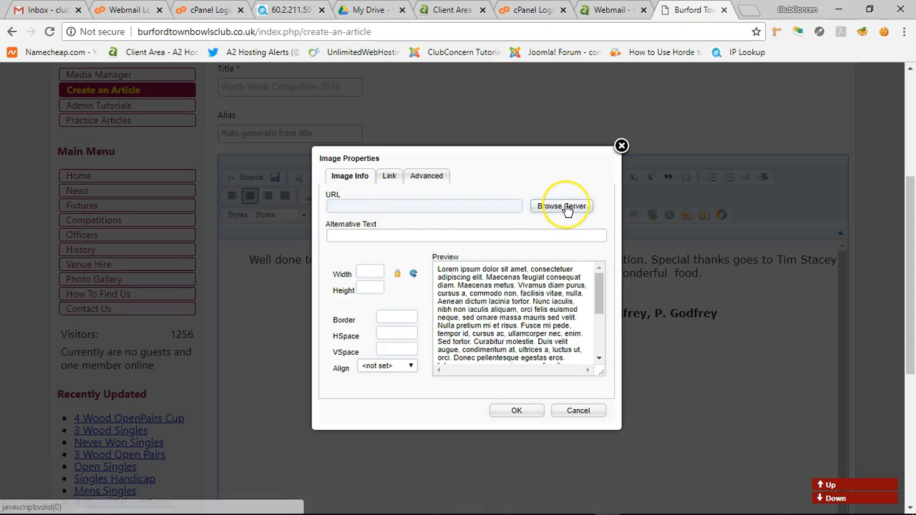
pyautogui.click(564, 206)
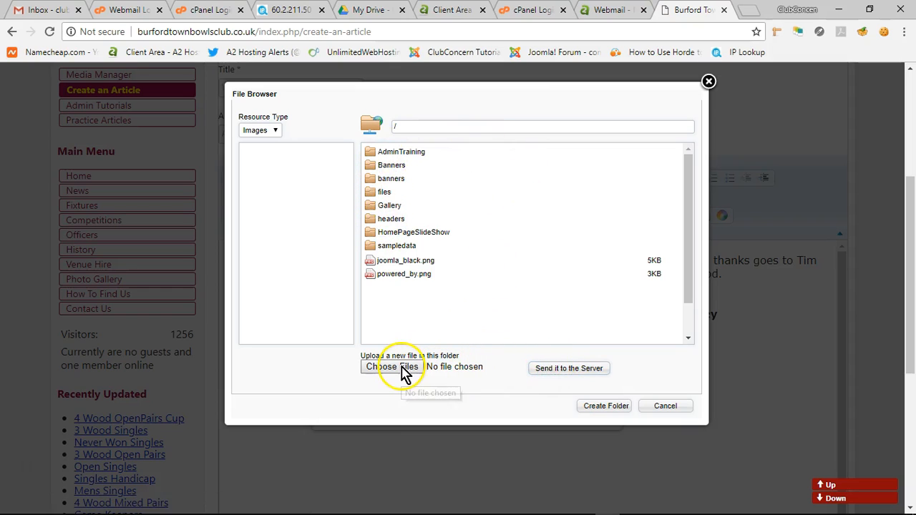
# Step: Create a folder named News in the server's root images folder and open it
pyautogui.click(605, 409)
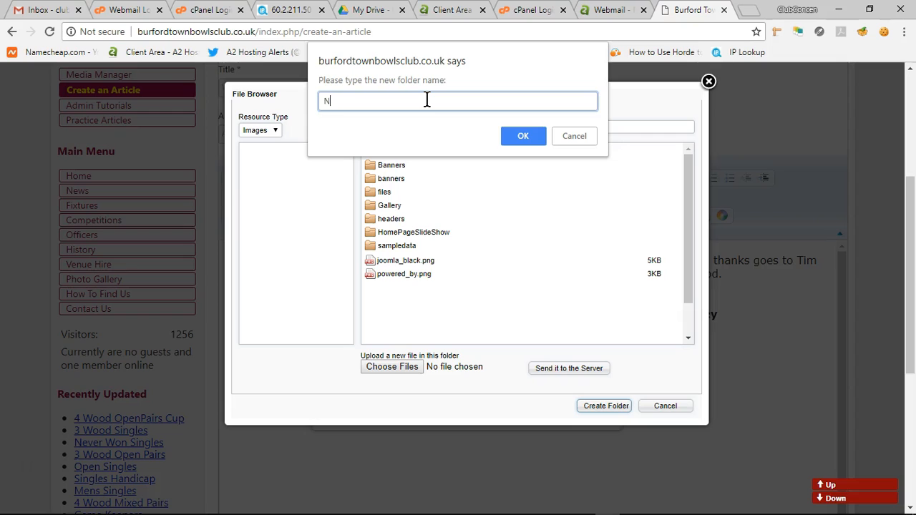
pyautogui.write('News')
pyautogui.click(519, 136)
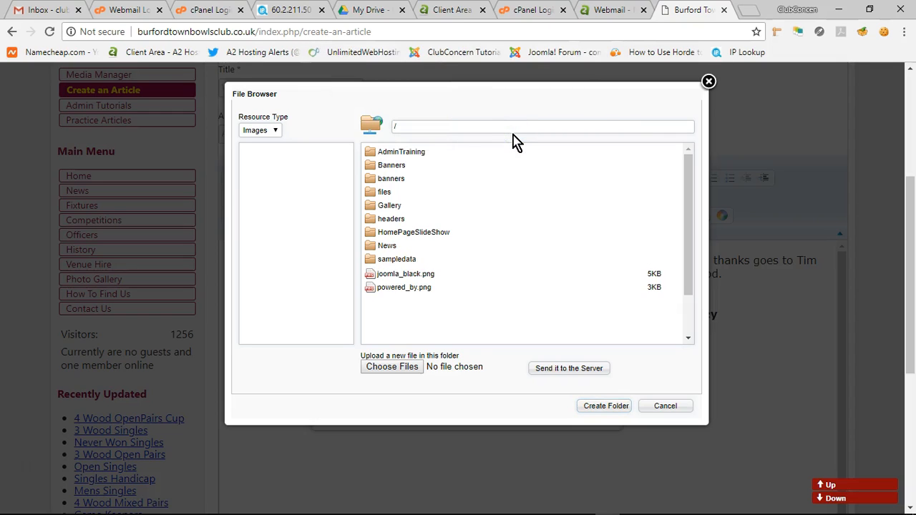
pyautogui.doubleClick(374, 248)
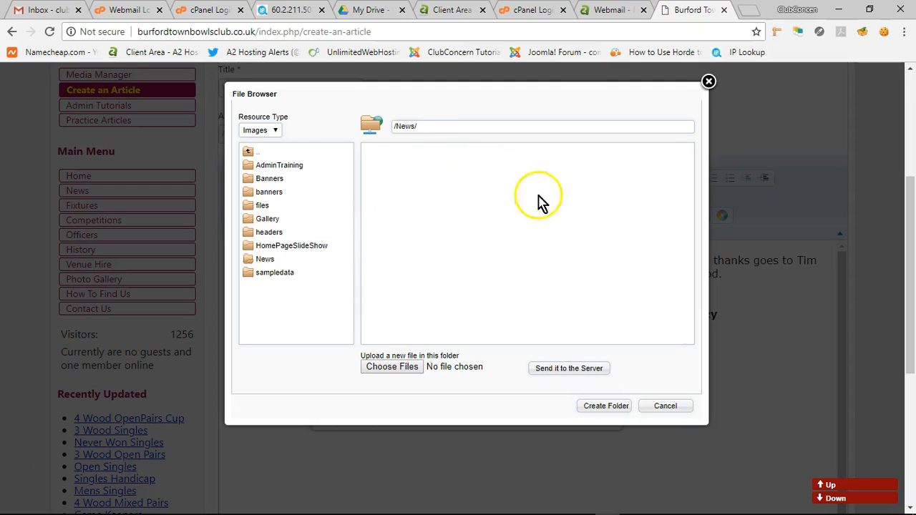
# Step: Upload WorthWebbWinners2018.jpg from the local Clubs-BTBC News folder into the server's News folder
pyautogui.click(410, 368)
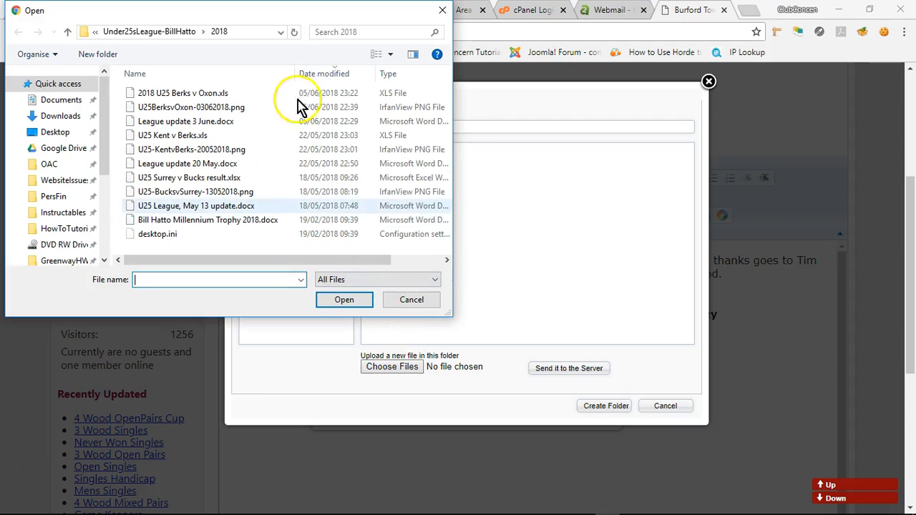
pyautogui.moveTo(279, 16); pyautogui.dragTo(366, 35)
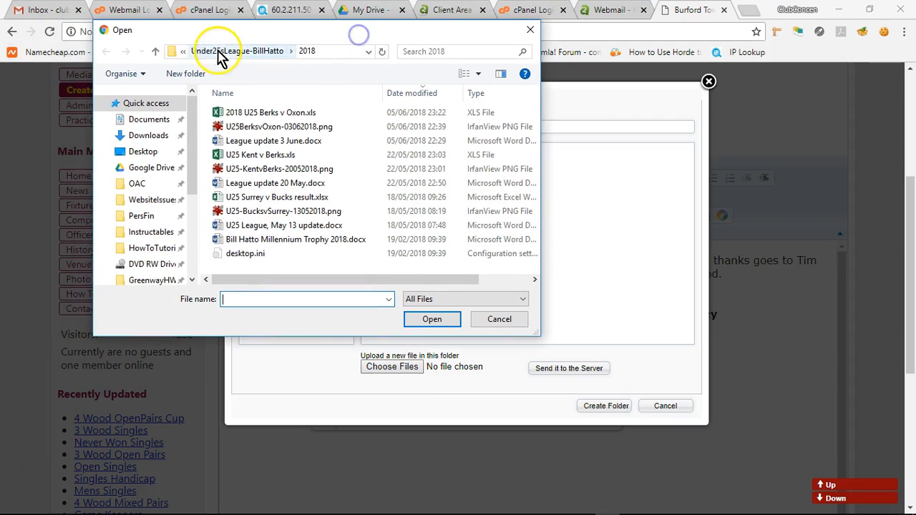
pyautogui.click(154, 53)
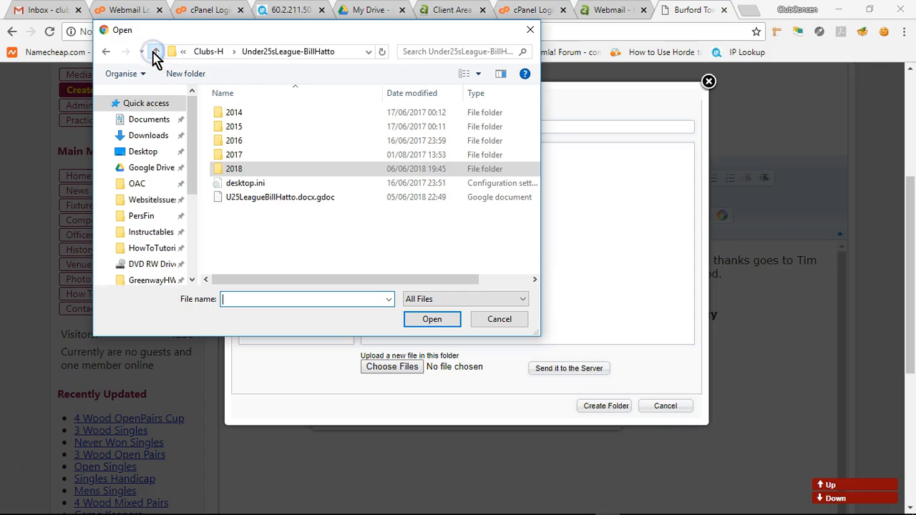
pyautogui.click(154, 53)
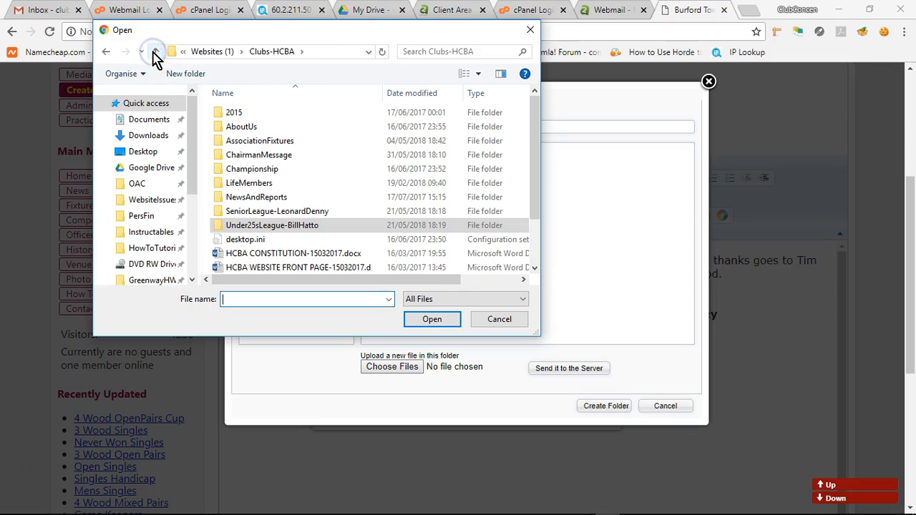
pyautogui.click(154, 53)
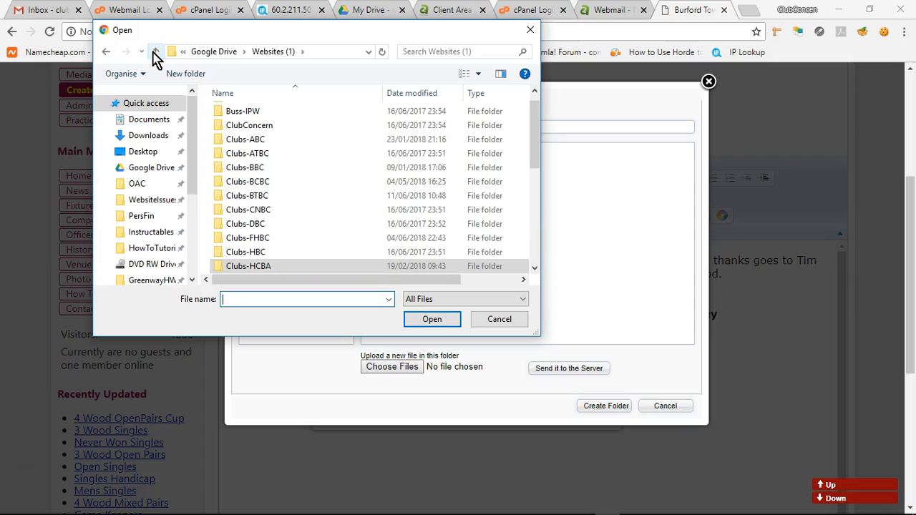
pyautogui.doubleClick(248, 196)
pyautogui.doubleClick(243, 148)
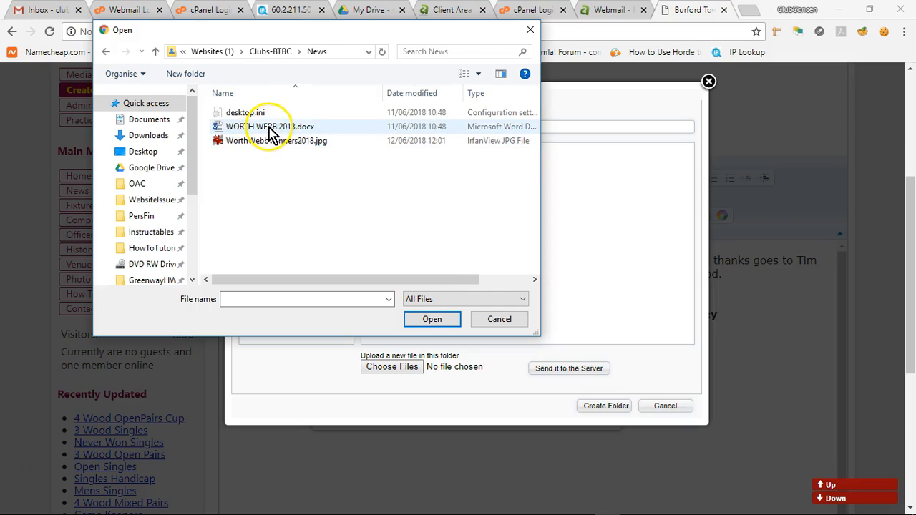
pyautogui.click(262, 142)
pyautogui.click(432, 319)
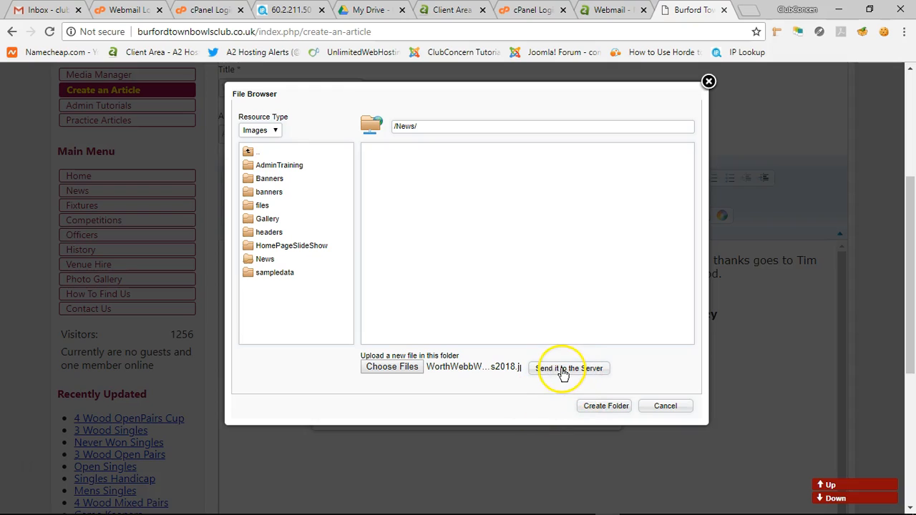
pyautogui.click(563, 370)
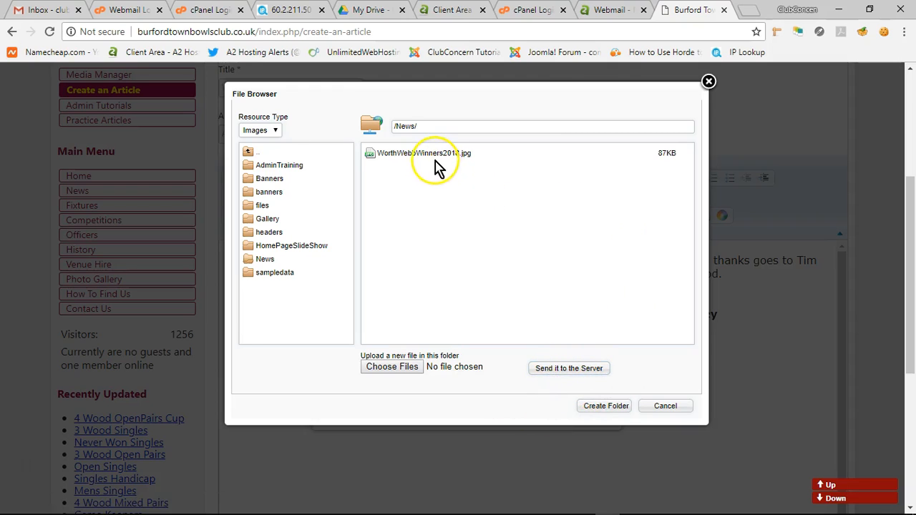
# Step: Insert the uploaded WorthWebbWinners2018.jpg above the winners' caption at a width of 800 and a height of 600
pyautogui.click(409, 154)
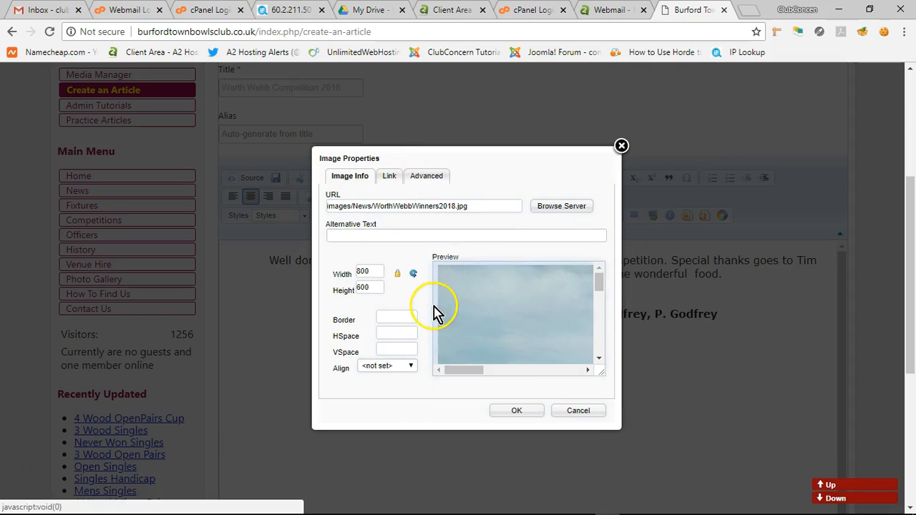
pyautogui.doubleClick(360, 272)
pyautogui.doubleClick(363, 287)
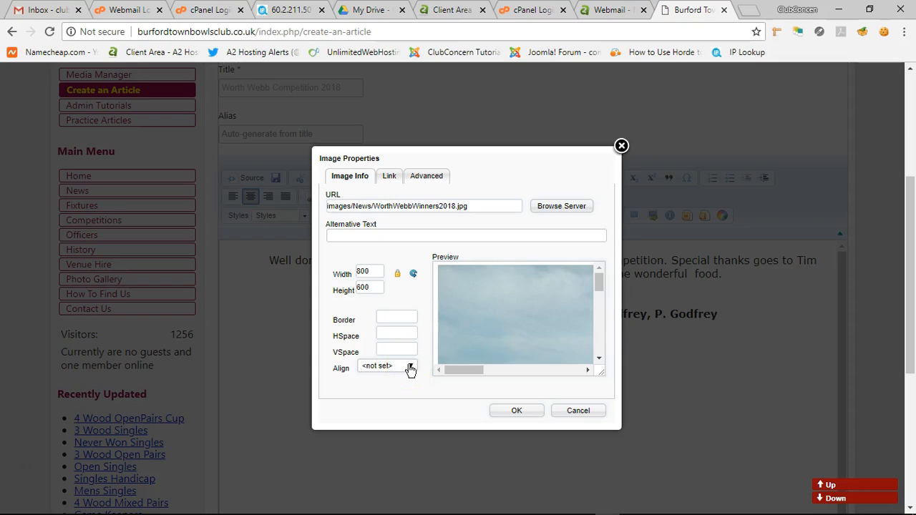
pyautogui.click(516, 410)
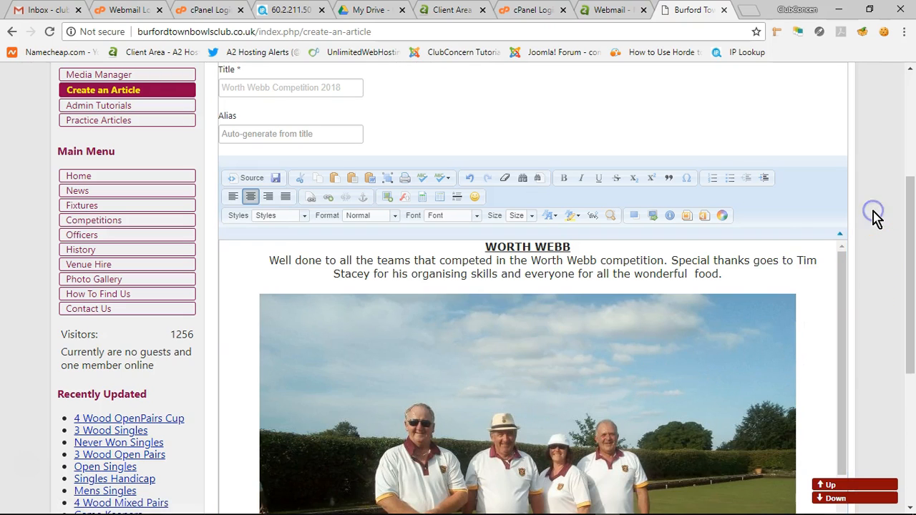
# Step: Select all the content of the article body and apply the Normal (DIV) paragraph format
pyautogui.scroll(-3, 875, 216)
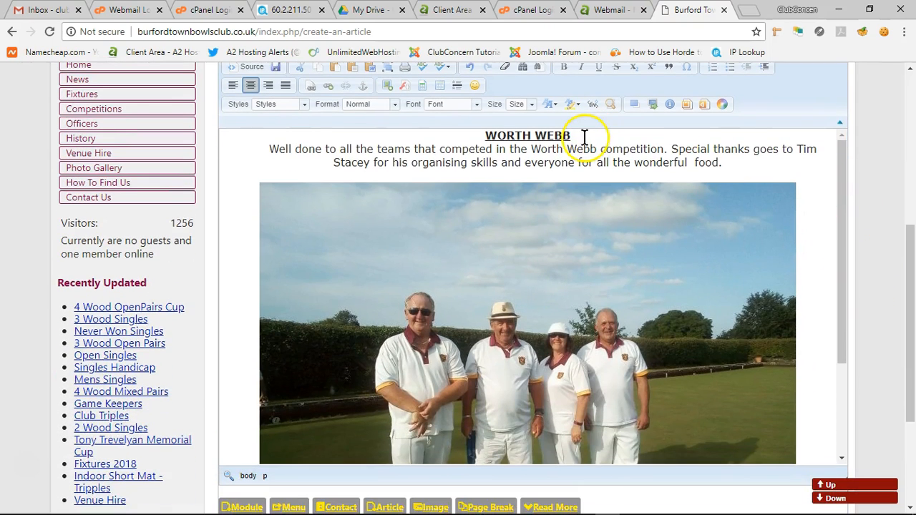
pyautogui.click(587, 135)
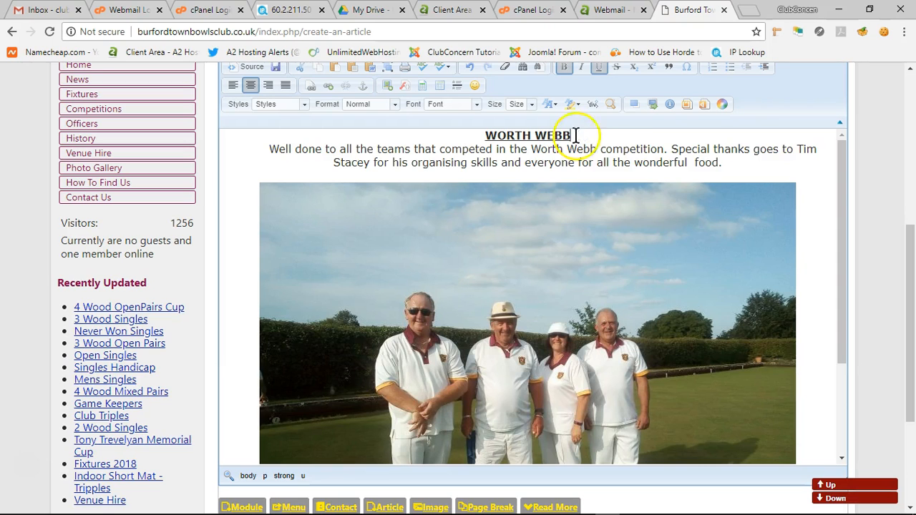
pyautogui.scroll(5, 879, 197)
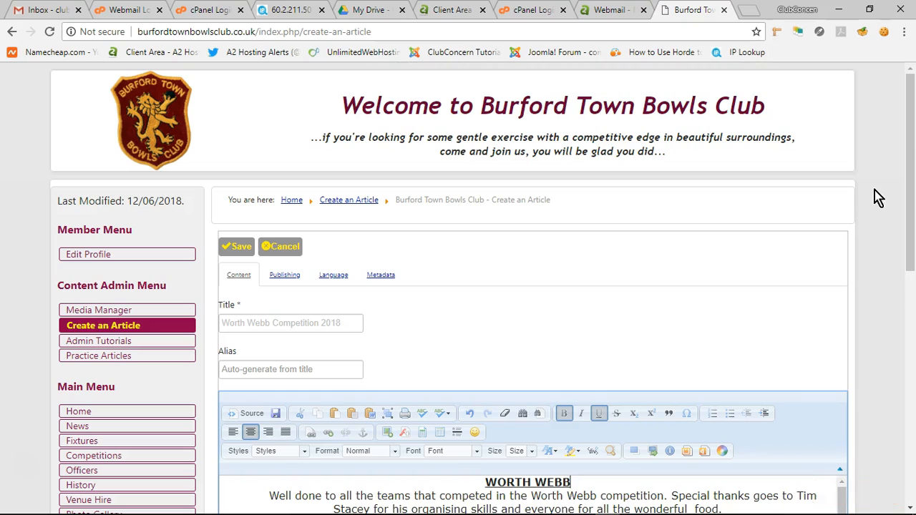
pyautogui.scroll(-4, 872, 198)
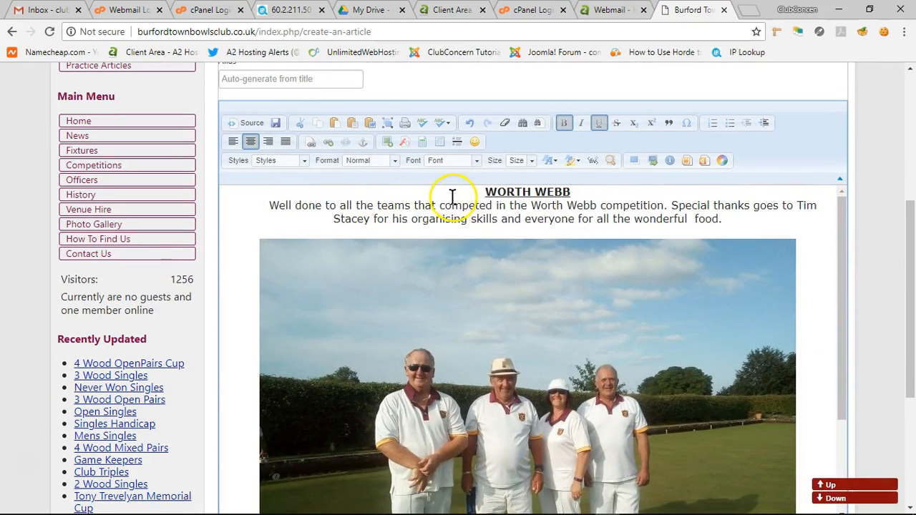
pyautogui.click(386, 123)
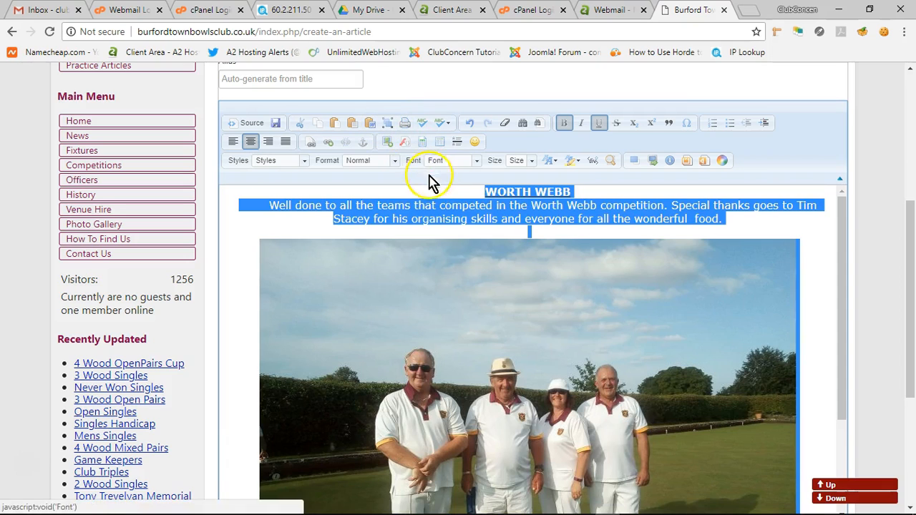
pyautogui.click(395, 161)
pyautogui.moveTo(435, 219); pyautogui.dragTo(450, 274)
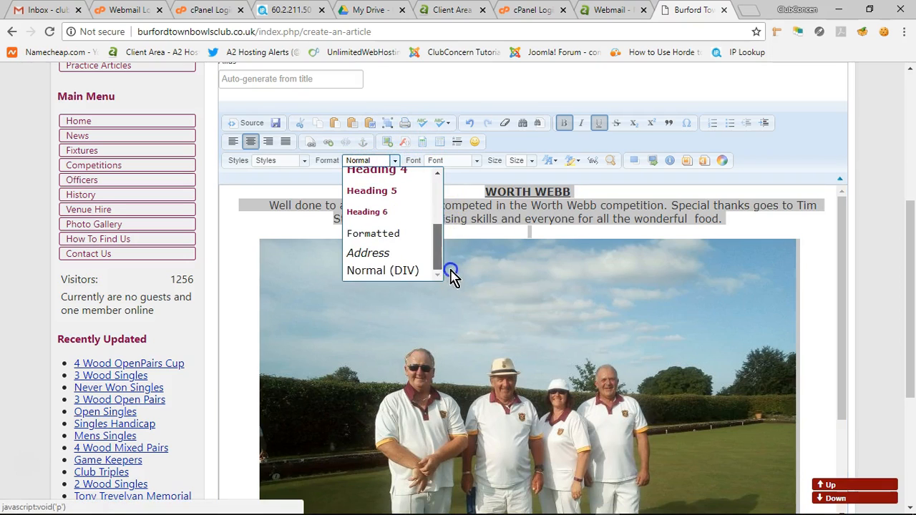
pyautogui.click(406, 277)
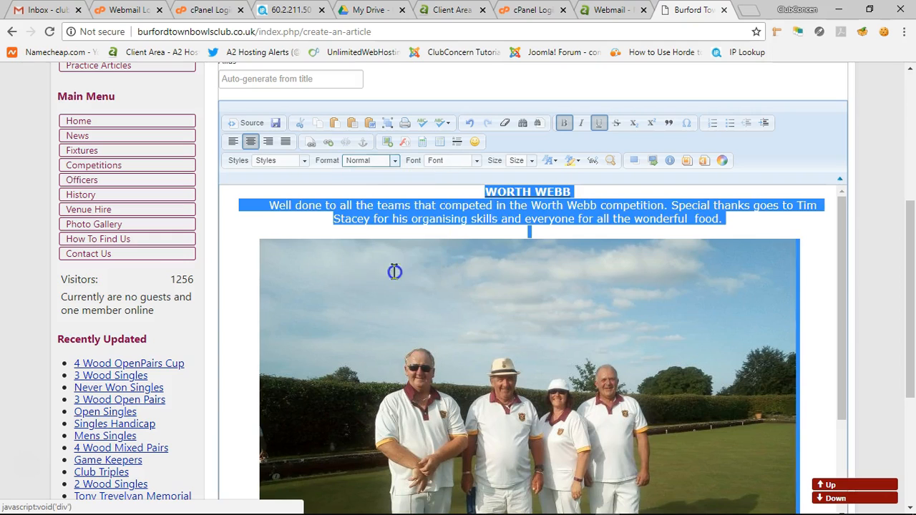
# Step: Set the selected article content to the Verdana font at size 16
pyautogui.click(476, 160)
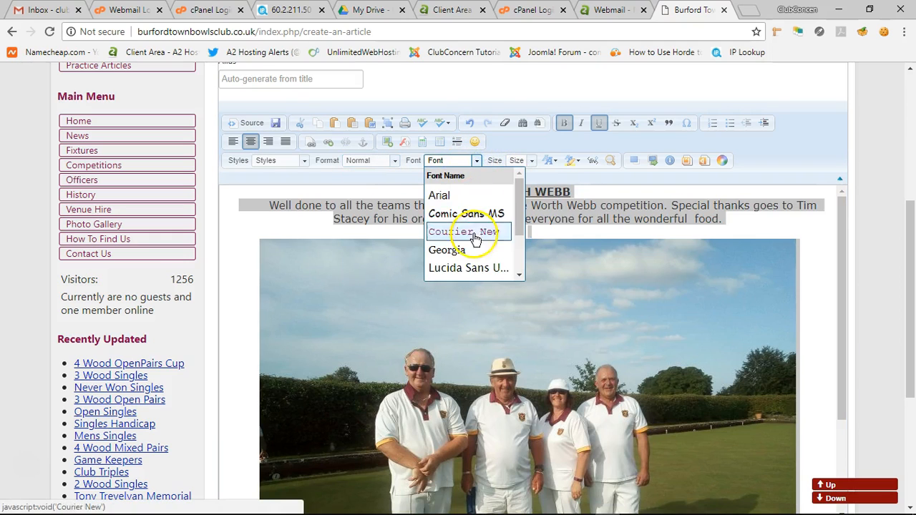
pyautogui.scroll(-3, 473, 247)
pyautogui.click(460, 271)
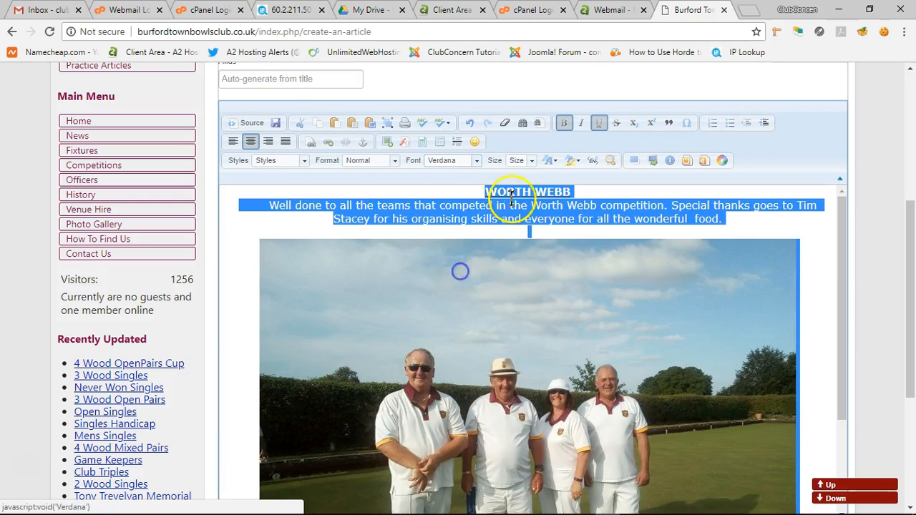
pyautogui.click(532, 160)
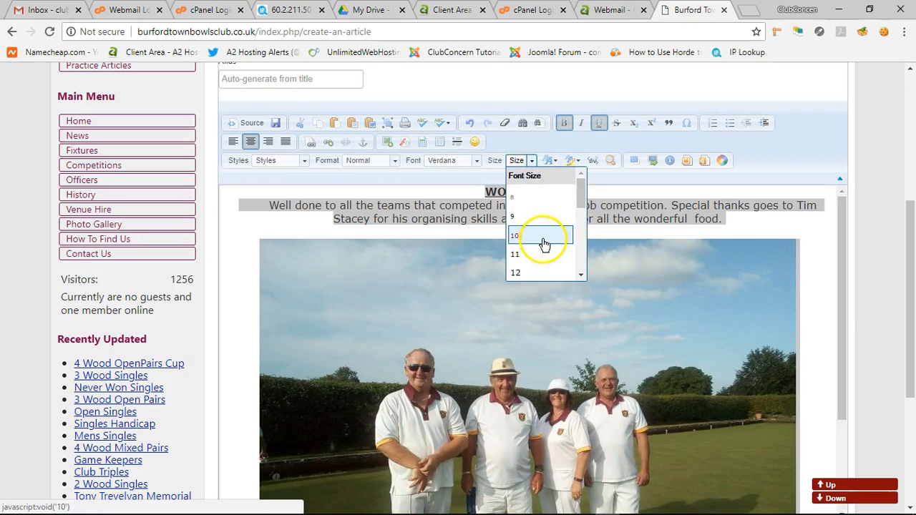
pyautogui.scroll(-3, 544, 244)
pyautogui.click(528, 196)
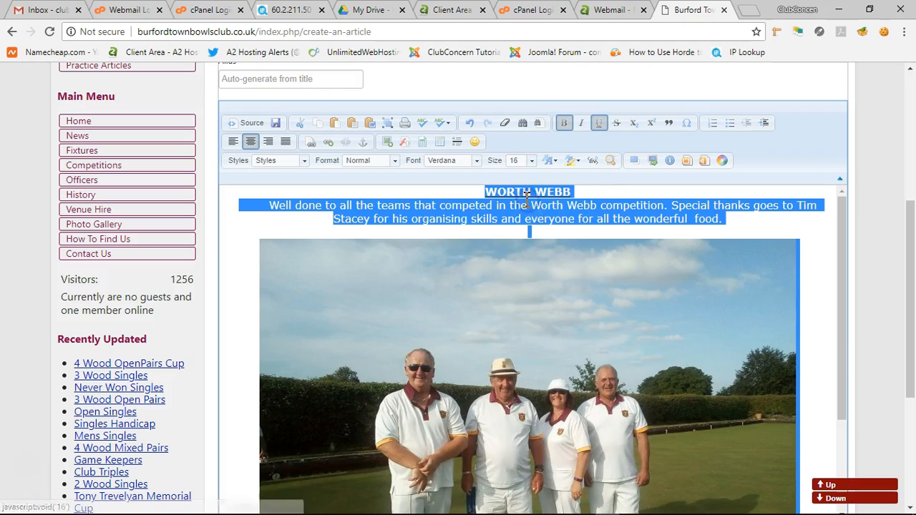
# Step: Add an empty line between the WORTH WEBB heading and the paragraph below it
pyautogui.click(586, 193)
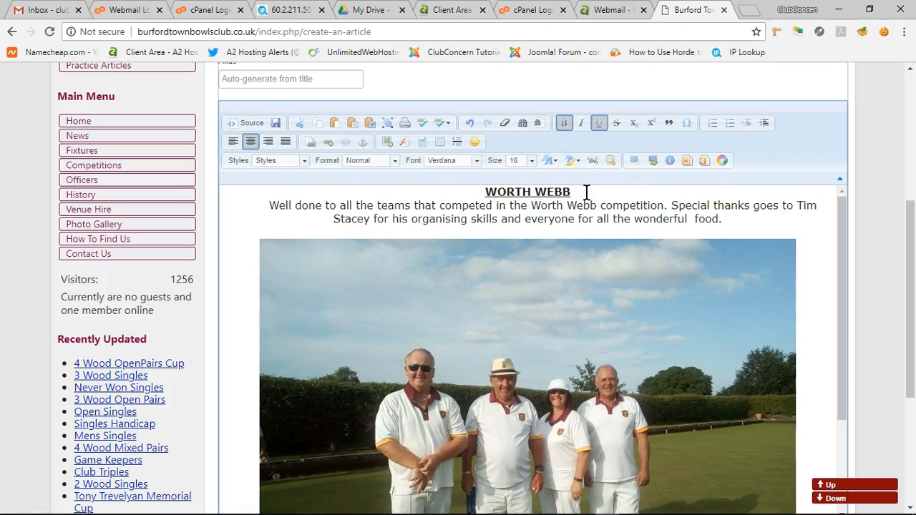
pyautogui.press('Return')
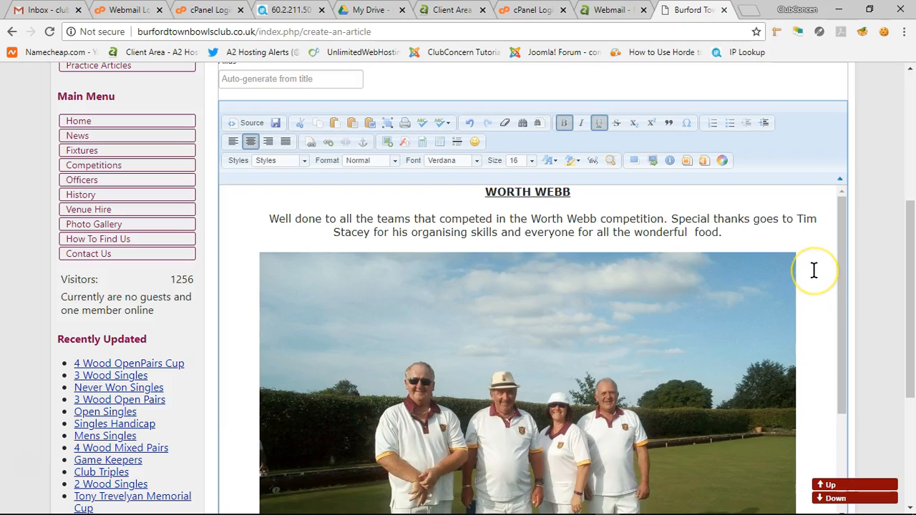
# Step: Separate the word Winners in the photo caption from the name following it with a space that is not underlined
pyautogui.scroll(-1, 814, 270)
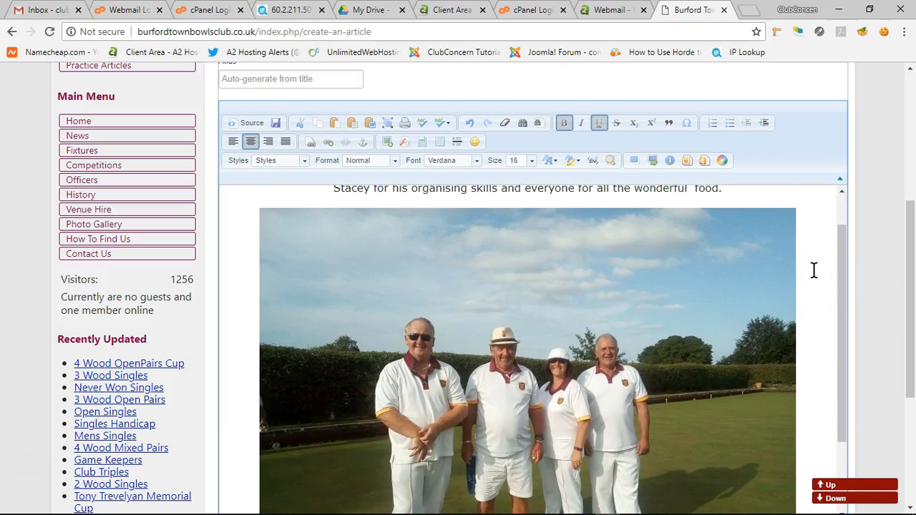
pyautogui.scroll(-3, 813, 269)
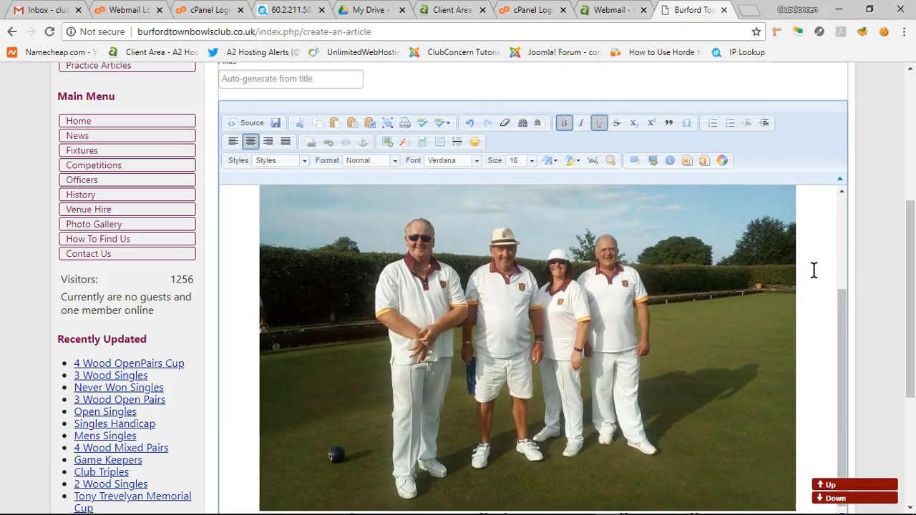
pyautogui.click(845, 369)
pyautogui.scroll(-3, 883, 352)
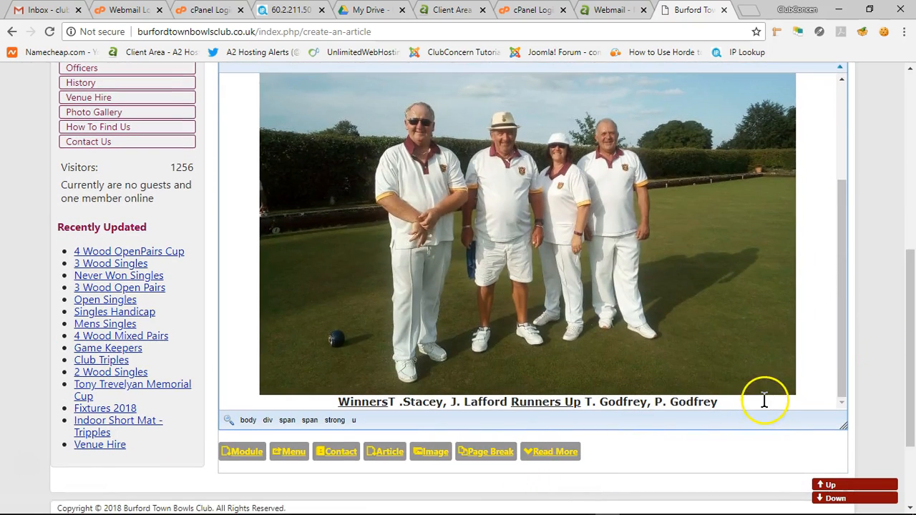
pyautogui.scroll(-1, 765, 401)
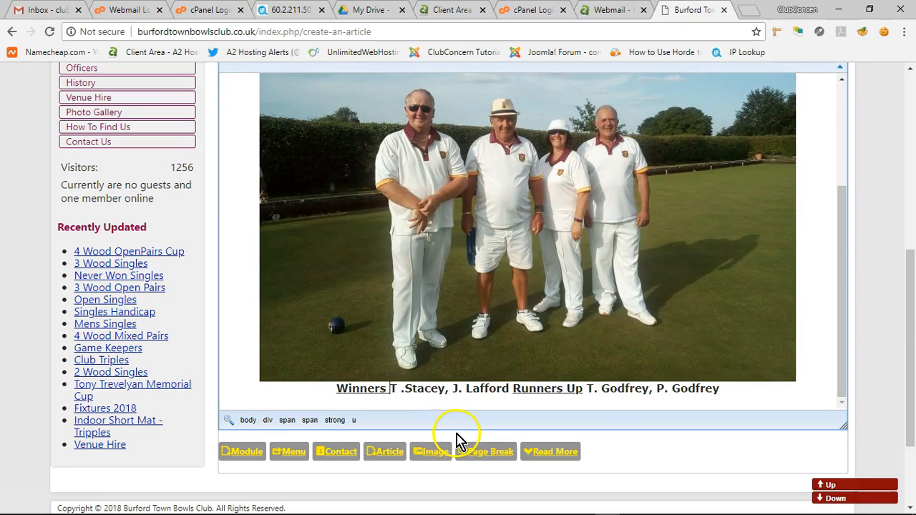
pyautogui.press('BackSpace')
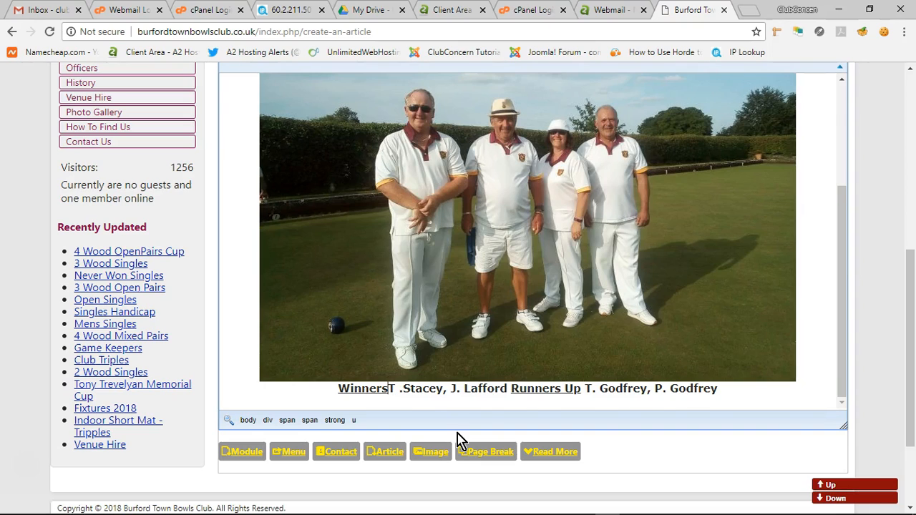
pyautogui.press('Return')
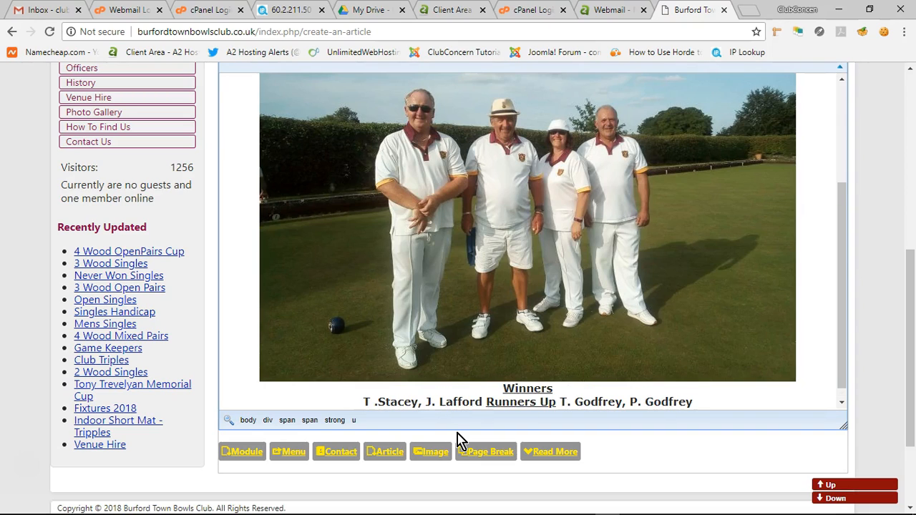
pyautogui.press('BackSpace')
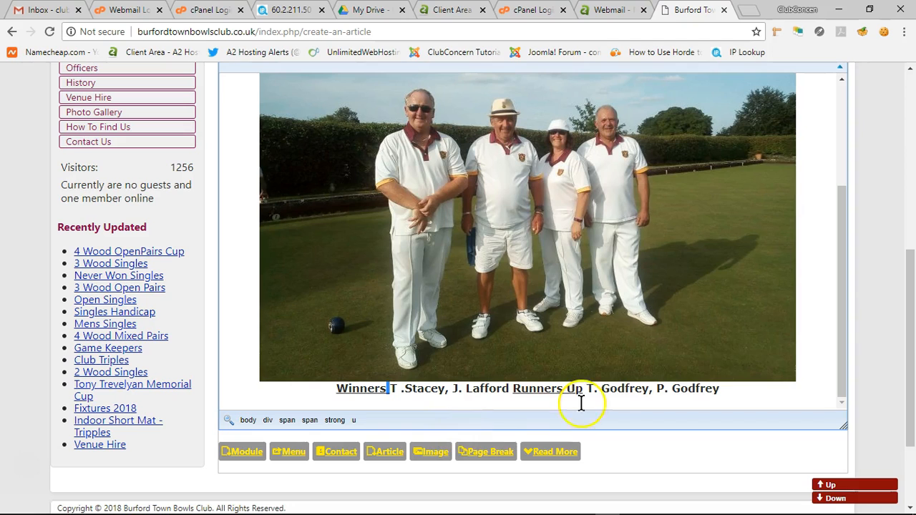
pyautogui.scroll(2, 880, 282)
pyautogui.scroll(2, 881, 282)
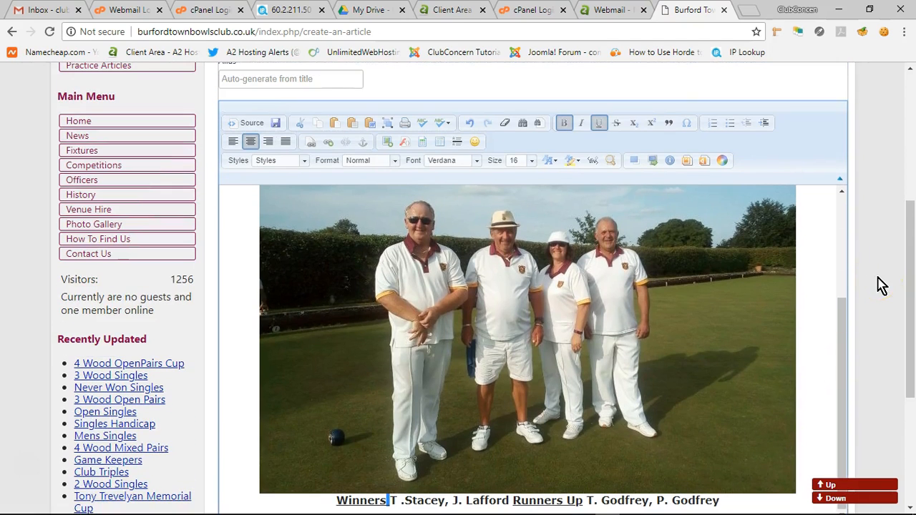
pyautogui.click(438, 454)
# Step: Add a colon after Winners and after Runners Up in the photo caption
pyautogui.scroll(-3, 740, 374)
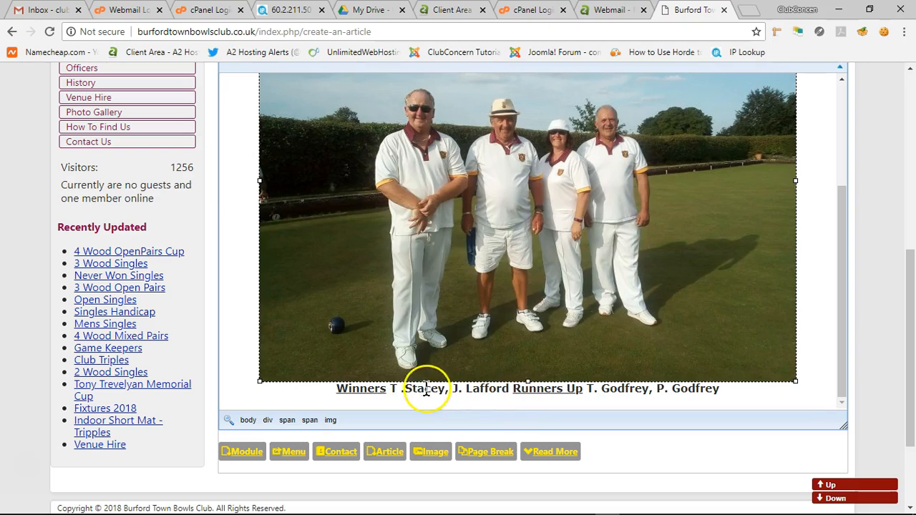
pyautogui.click(388, 389)
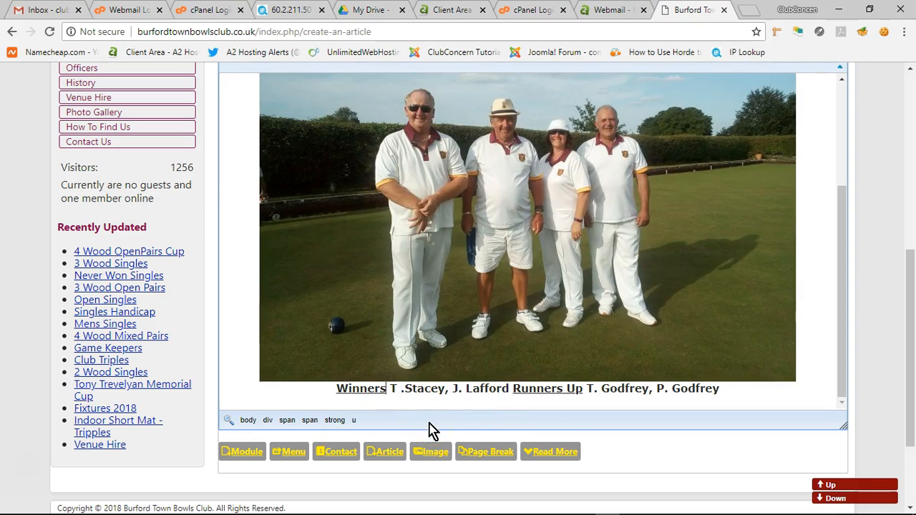
pyautogui.write(':')
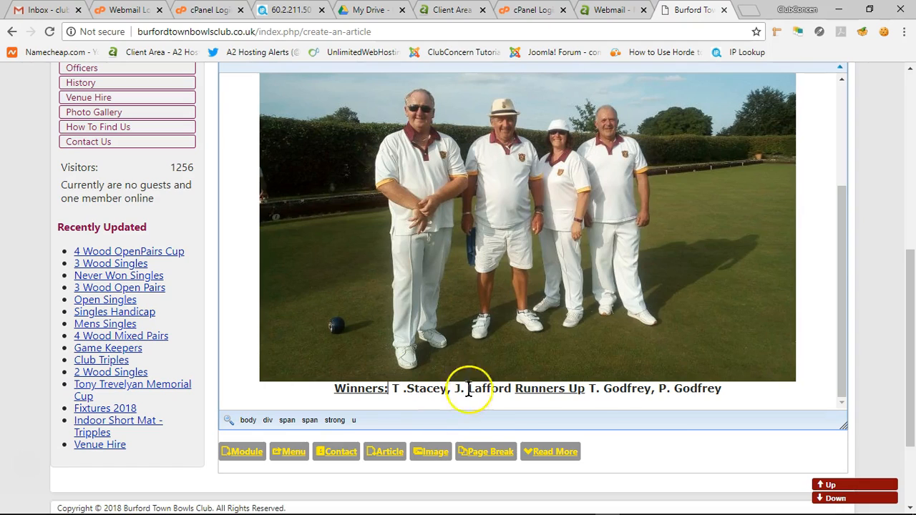
pyautogui.click(585, 388)
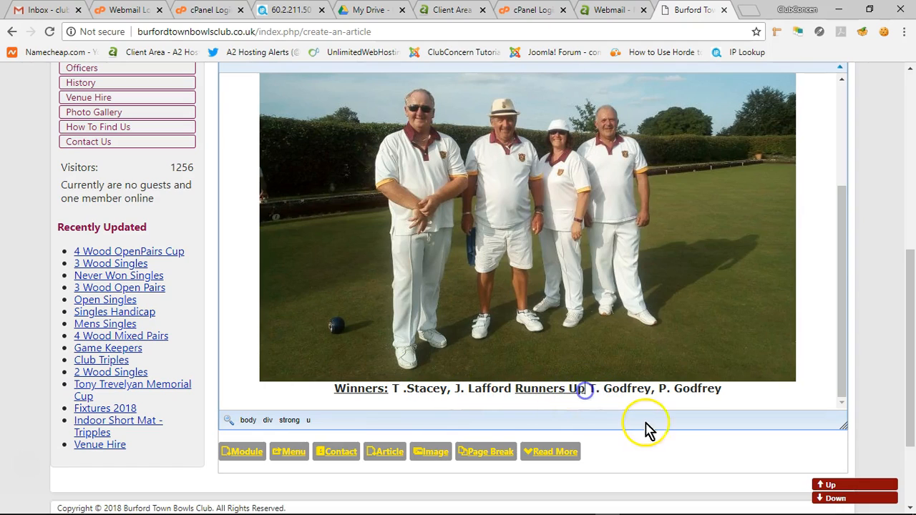
pyautogui.write(':')
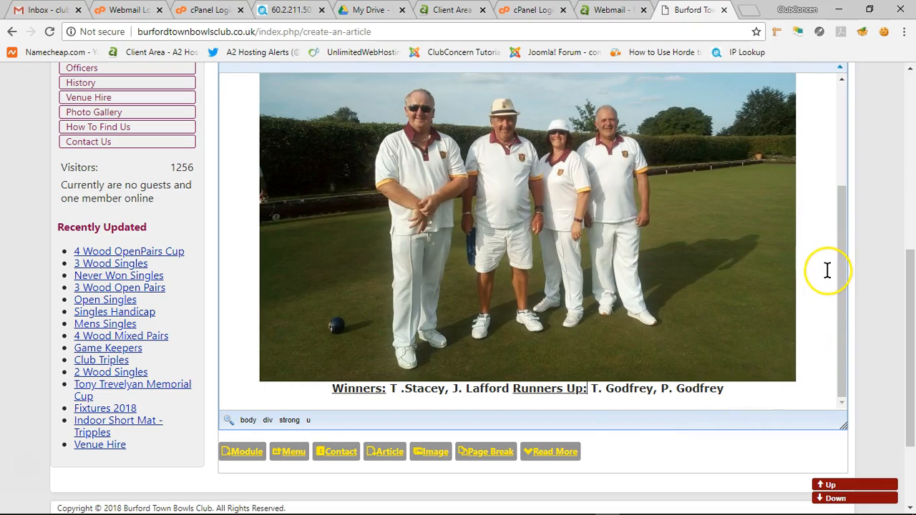
# Step: Set the article's publishing category to News and return to the article's content
pyautogui.scroll(3, 825, 272)
pyautogui.scroll(3, 901, 251)
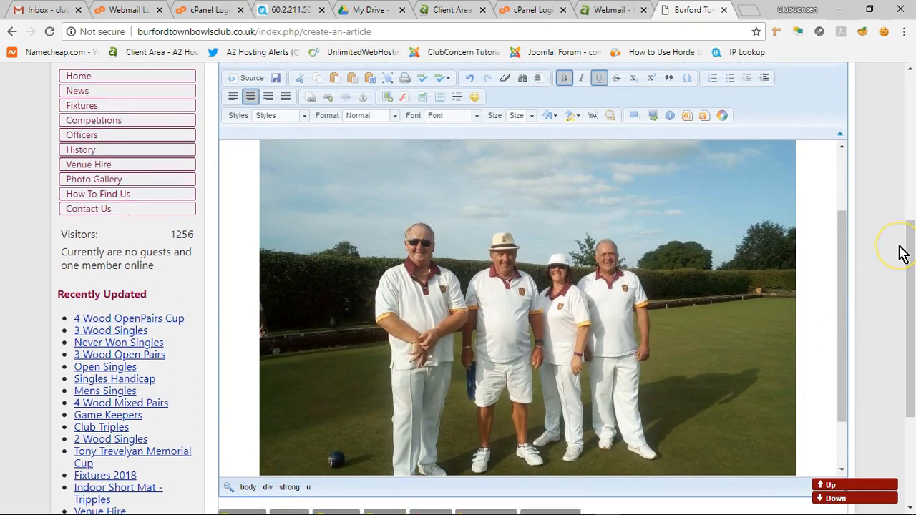
pyautogui.scroll(1, 740, 212)
pyautogui.scroll(1, 458, 139)
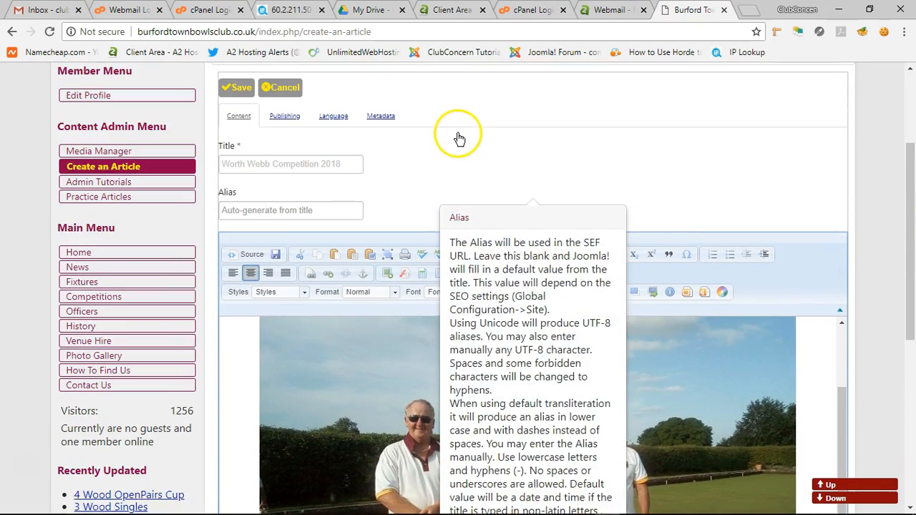
pyautogui.click(290, 122)
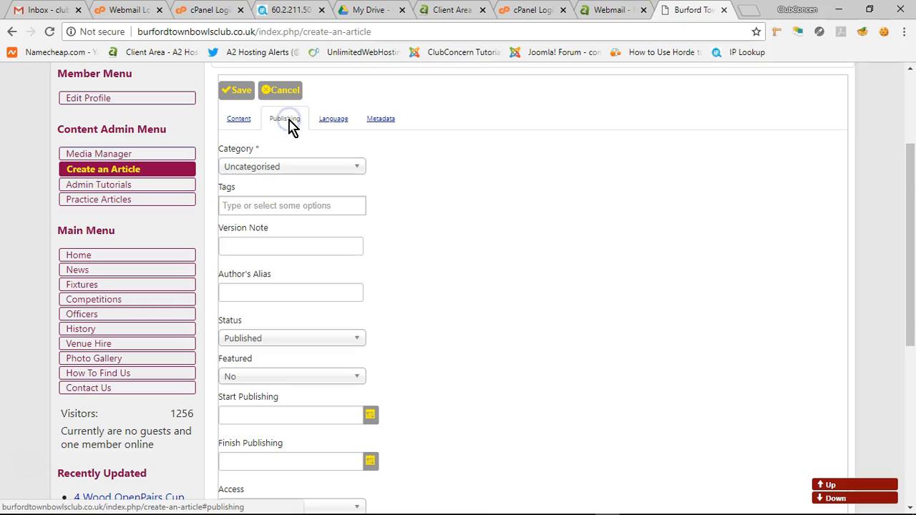
pyautogui.click(258, 166)
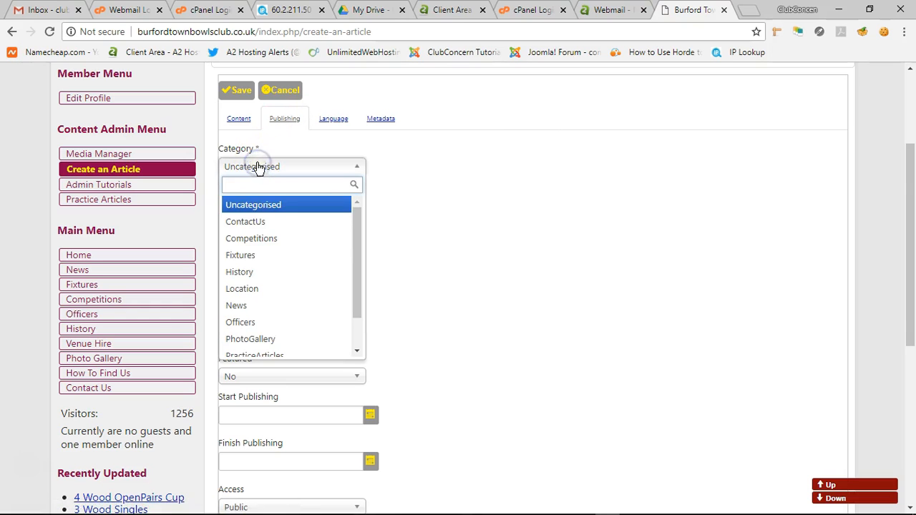
pyautogui.click(263, 307)
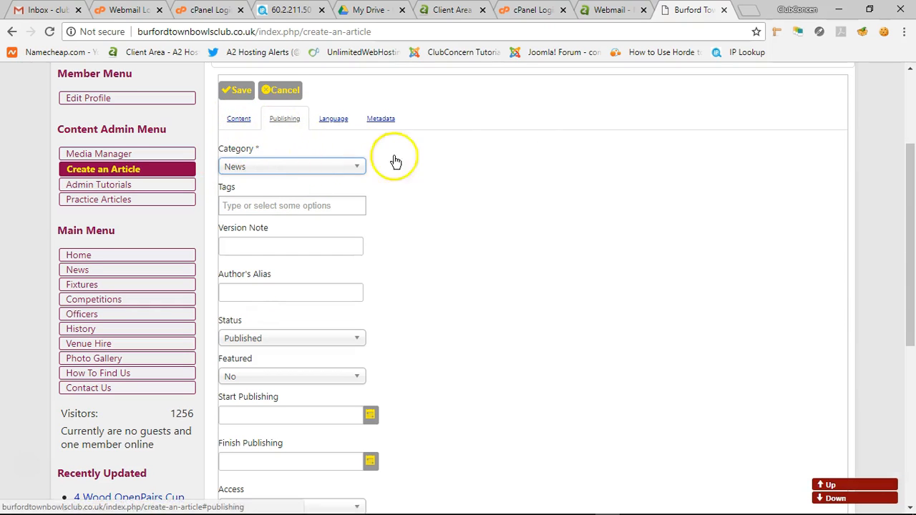
pyautogui.scroll(1, 429, 162)
pyautogui.click(240, 142)
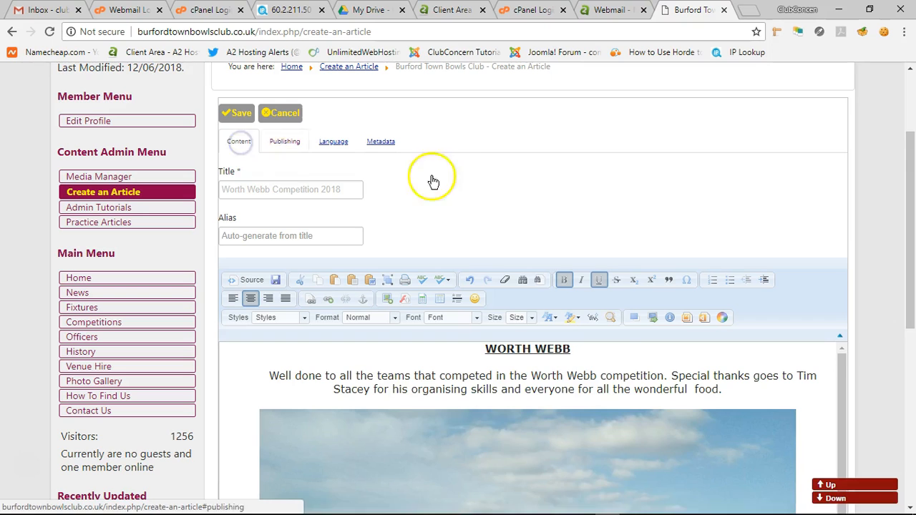
# Step: Enable SCAYT spell checking as you type in the article editor
pyautogui.scroll(-2, 888, 247)
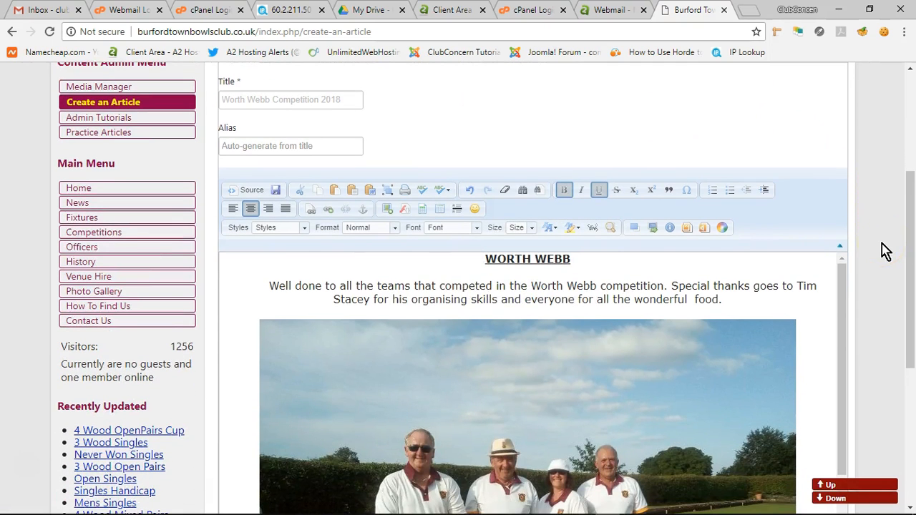
pyautogui.scroll(-4, 885, 250)
pyautogui.scroll(2, 880, 262)
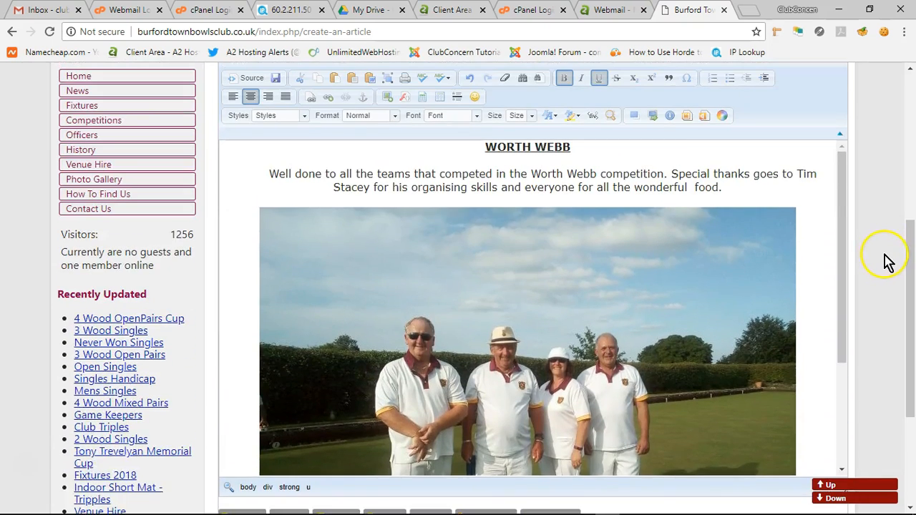
pyautogui.scroll(1, 885, 258)
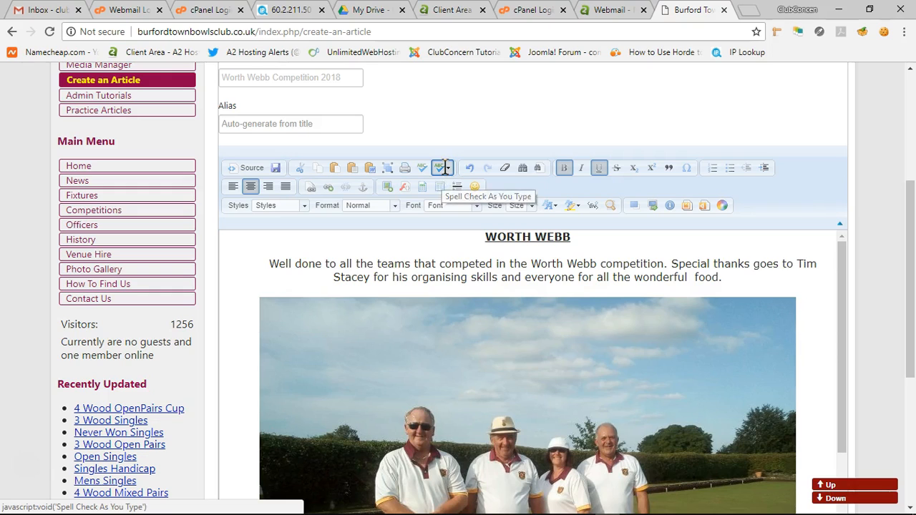
pyautogui.click(437, 167)
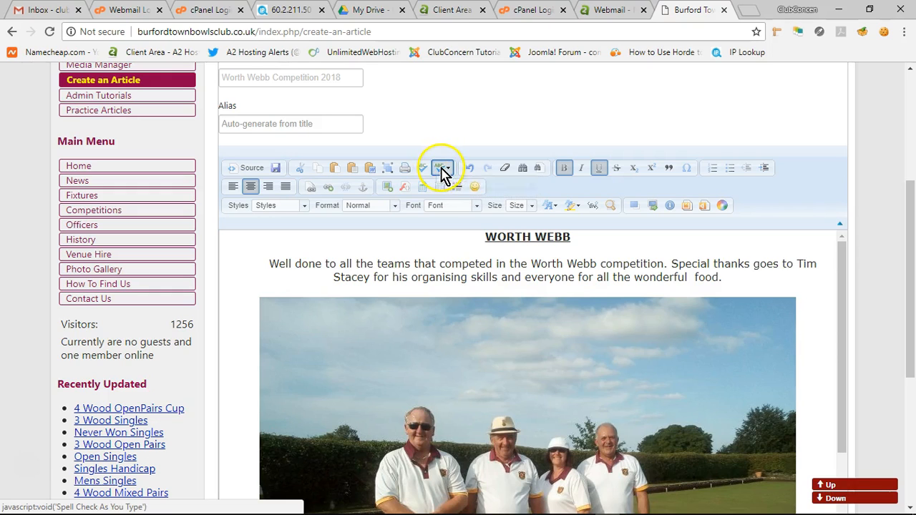
pyautogui.click(443, 170)
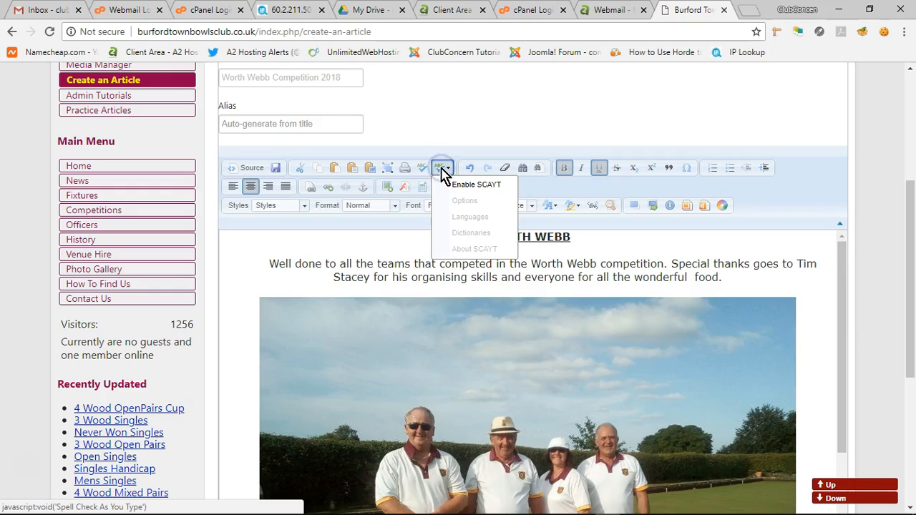
pyautogui.click(480, 185)
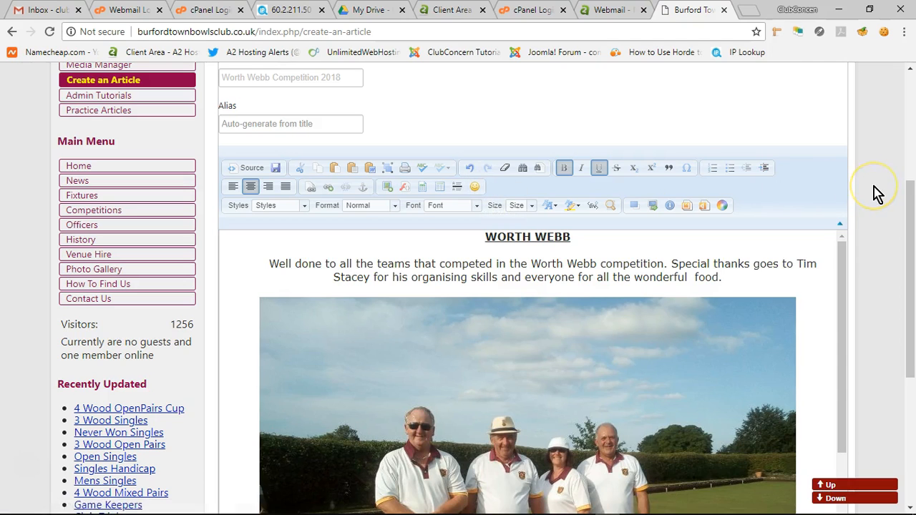
# Step: Check the article's paragraph and photo caption for spelling errors
pyautogui.scroll(-3, 878, 194)
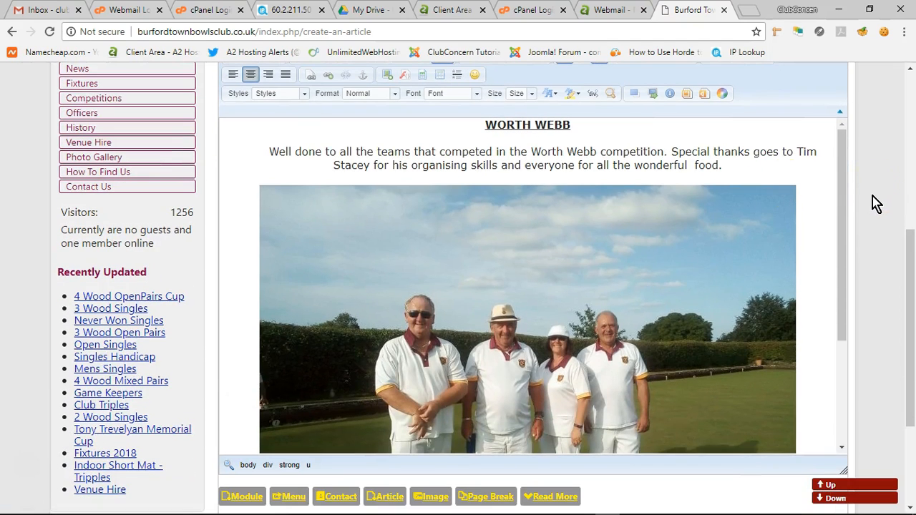
pyautogui.click(309, 152)
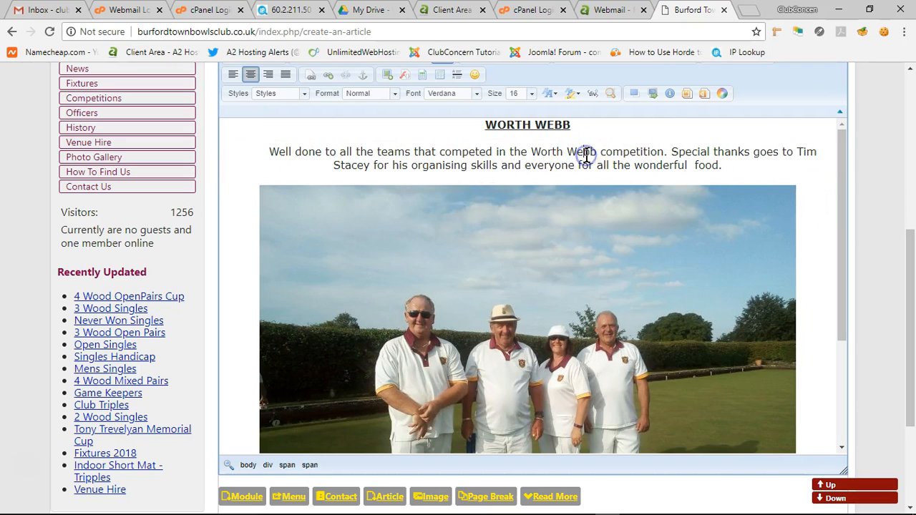
pyautogui.scroll(-3, 806, 208)
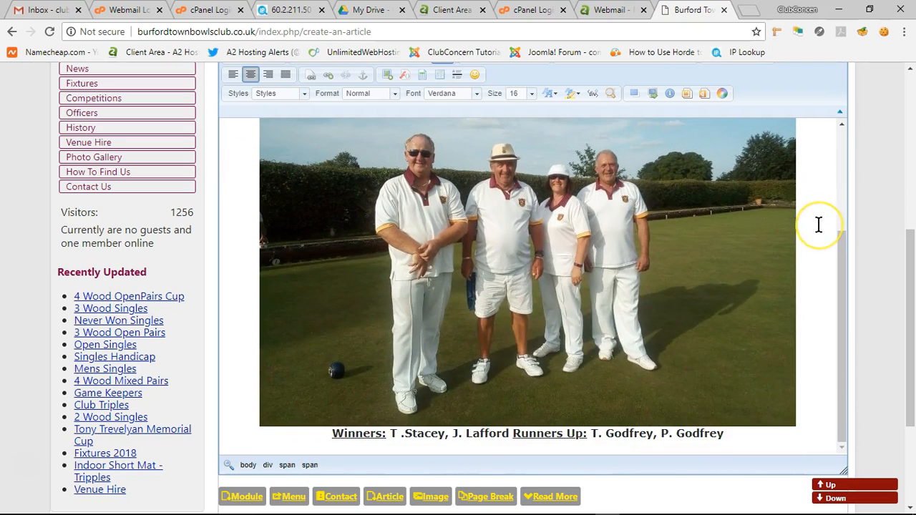
pyautogui.scroll(-1, 819, 225)
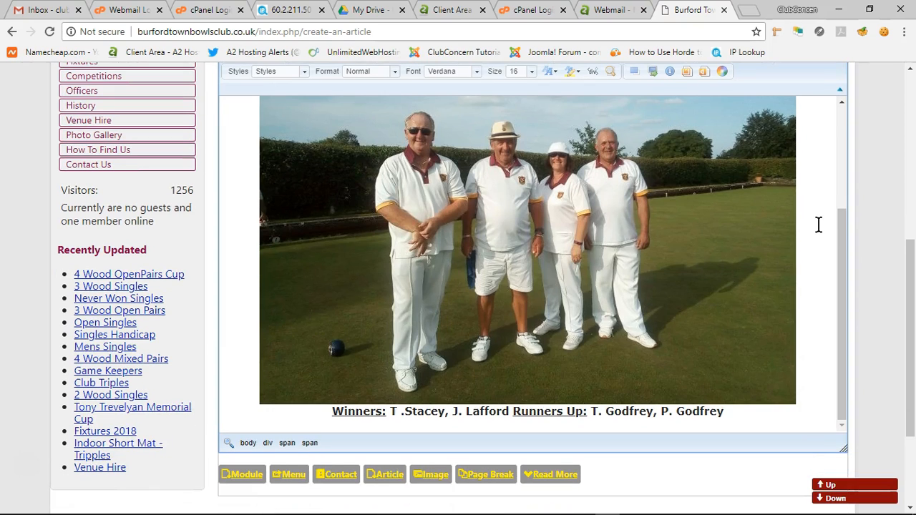
pyautogui.scroll(3, 819, 224)
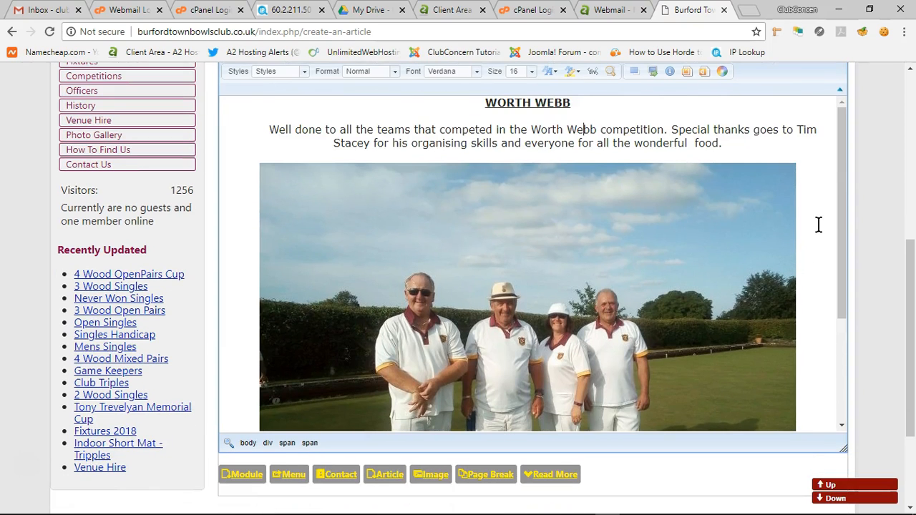
pyautogui.scroll(1, 867, 231)
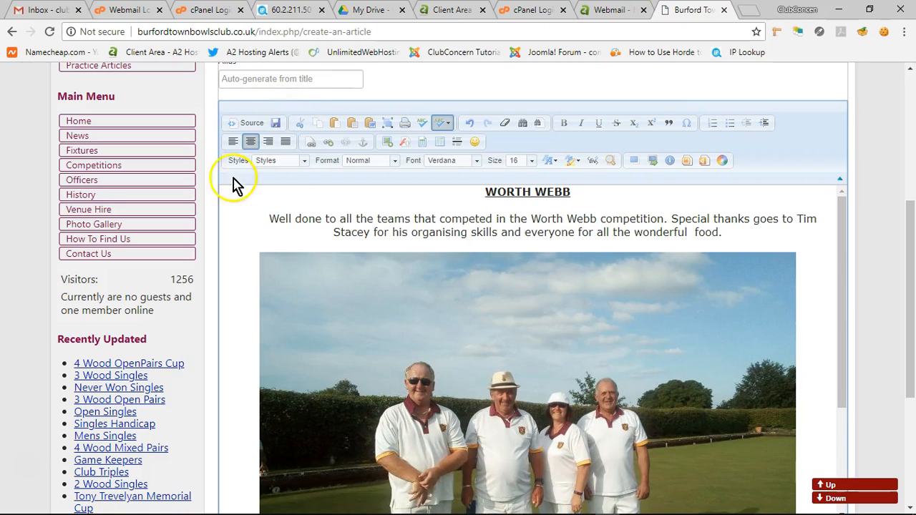
# Step: Save the Worth Webb Competition 2018 article
pyautogui.scroll(1, 275, 194)
pyautogui.scroll(1, 292, 154)
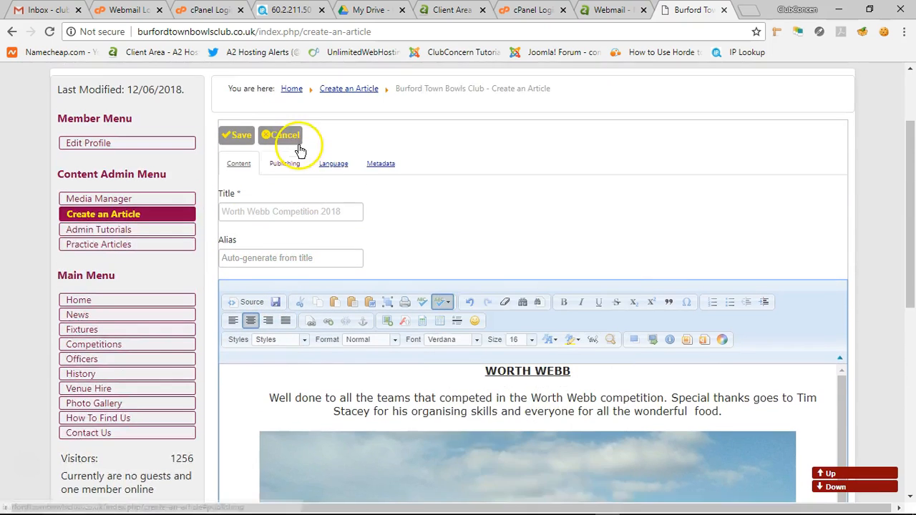
pyautogui.scroll(1, 294, 152)
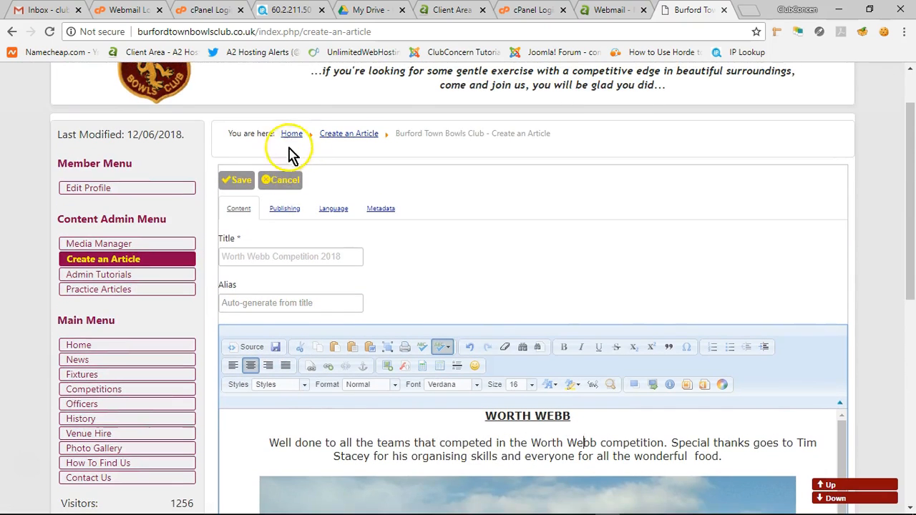
pyautogui.click(235, 181)
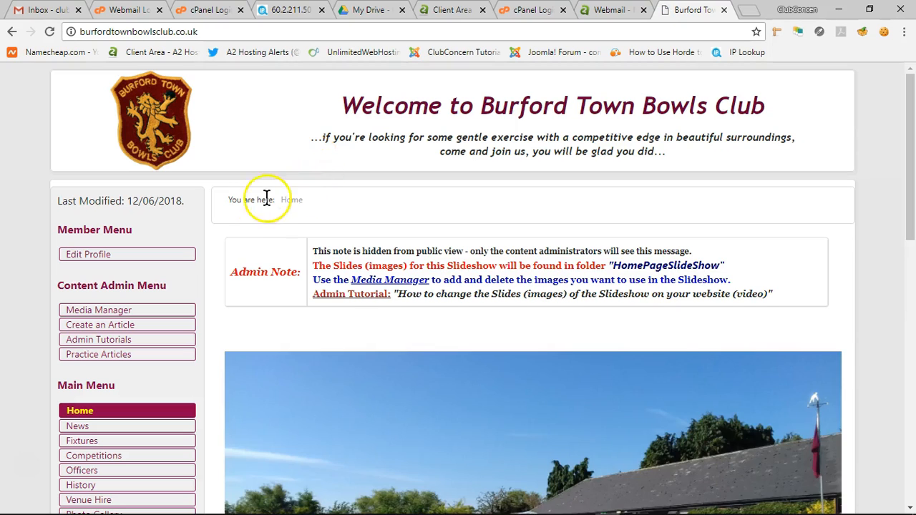
# Step: Open the News page and examine the published Worth Webb article's layout and its order relative to the Game Keepers article
pyautogui.scroll(-2, 237, 215)
pyautogui.scroll(-2, 208, 188)
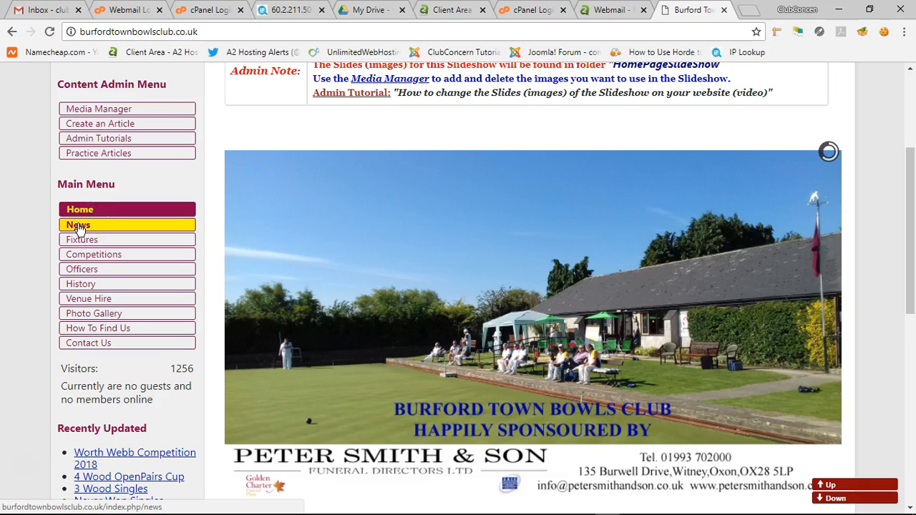
pyautogui.click(79, 226)
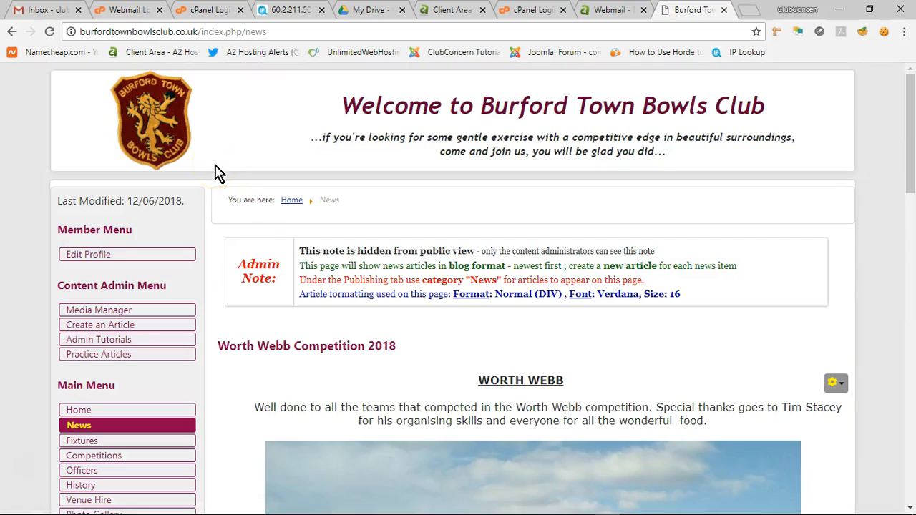
pyautogui.scroll(-3, 229, 219)
pyautogui.scroll(-2, 228, 222)
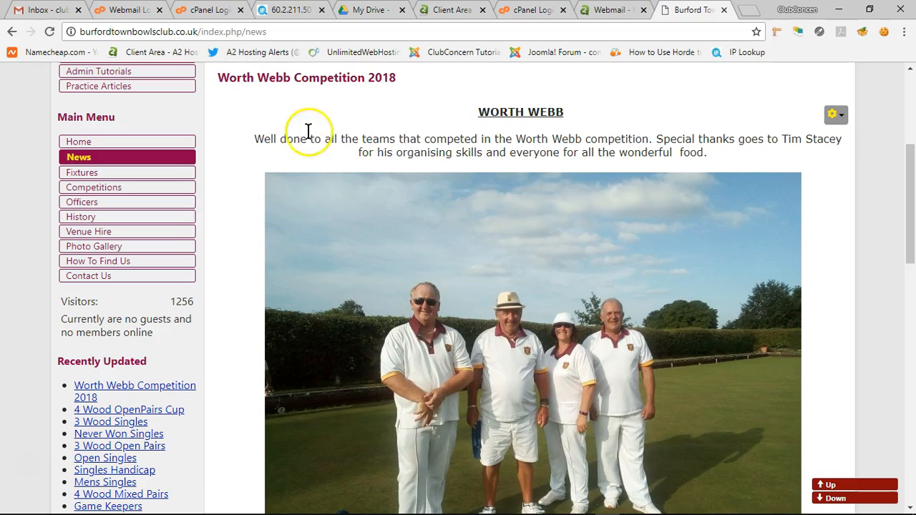
pyautogui.scroll(-4, 218, 200)
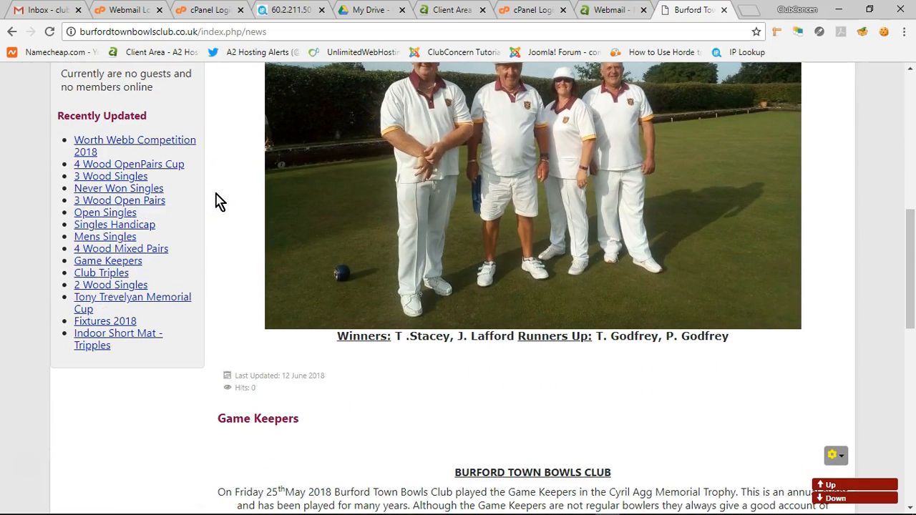
pyautogui.scroll(-4, 218, 203)
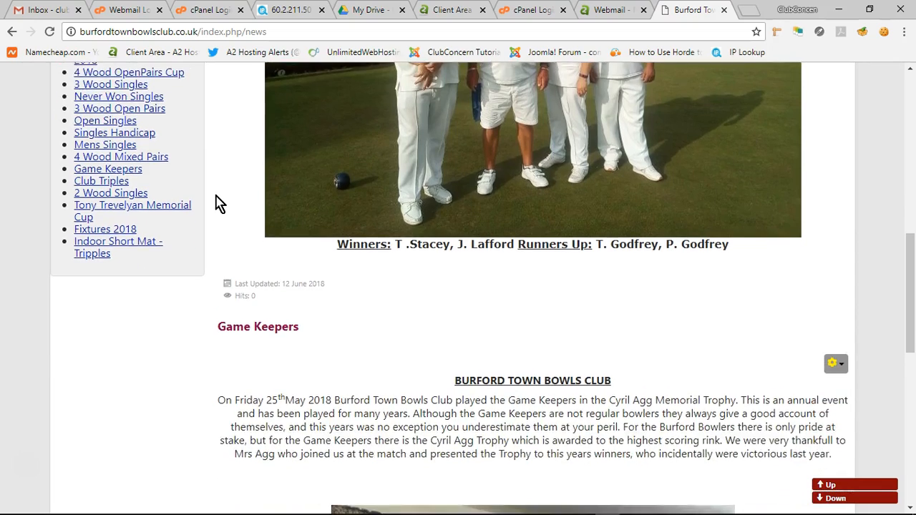
pyautogui.click(193, 224)
pyautogui.scroll(-3, 198, 231)
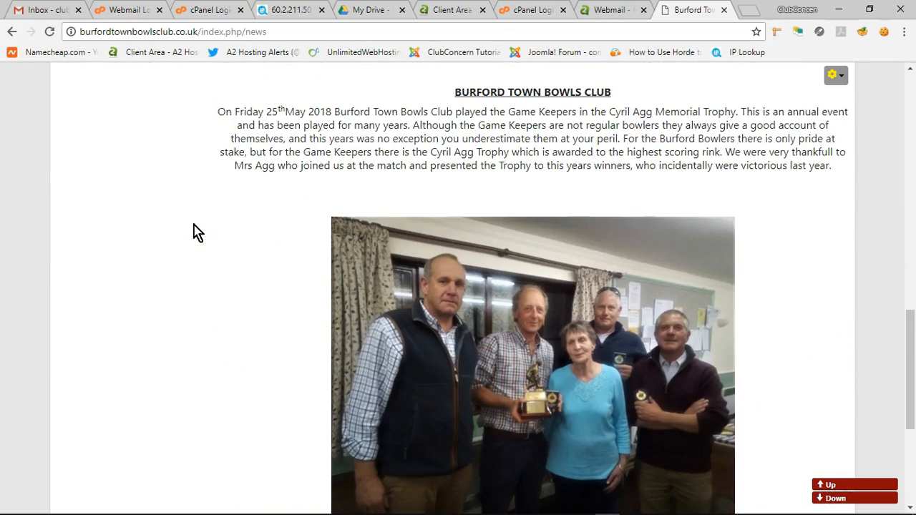
pyautogui.scroll(8, 199, 230)
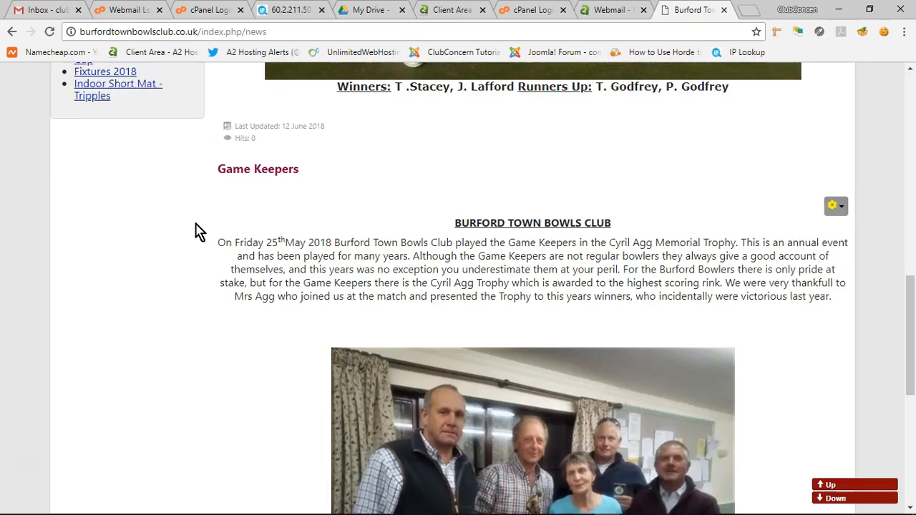
# Step: Return to the website's home page and log out of the content administrator account
pyautogui.click(856, 486)
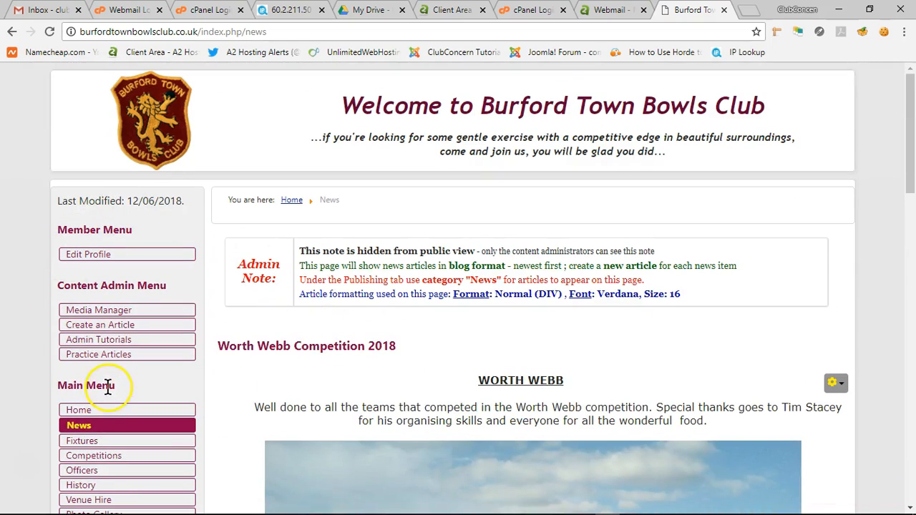
pyautogui.click(79, 413)
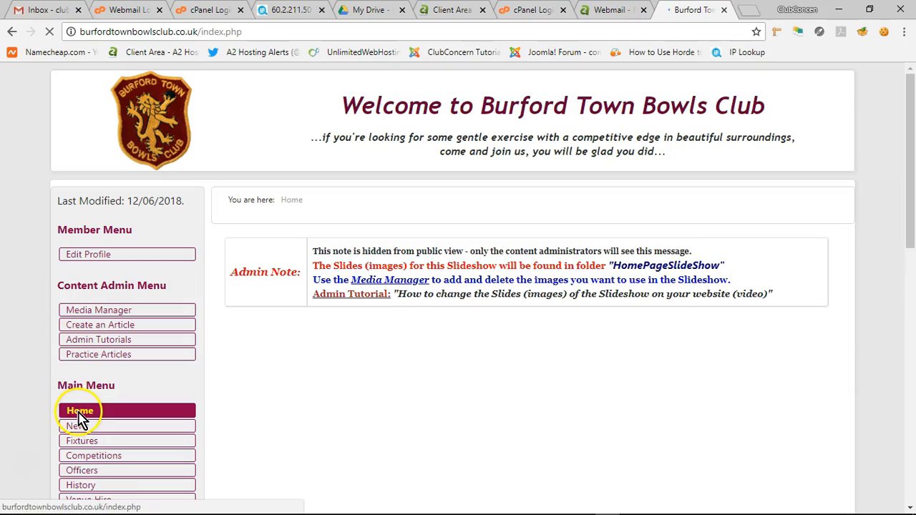
pyautogui.scroll(-5, 11, 341)
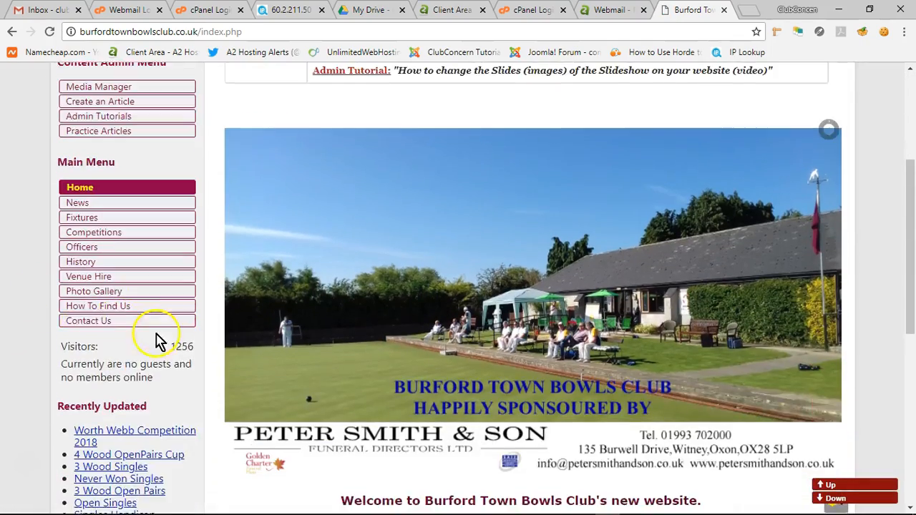
pyautogui.scroll(-5, 199, 384)
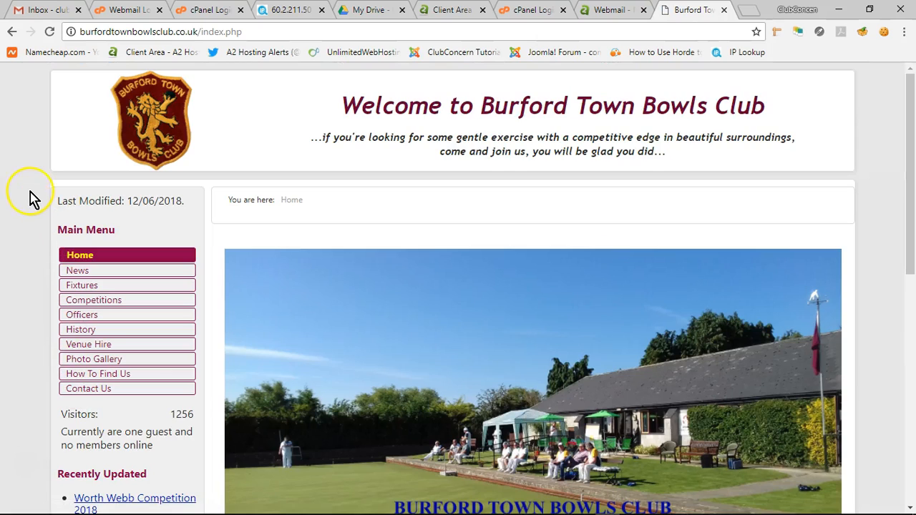
# Step: Examine the Worth Webb article on the News page as a logged-out visitor, and return to the home page
pyautogui.scroll(-1, 27, 173)
pyautogui.click(71, 181)
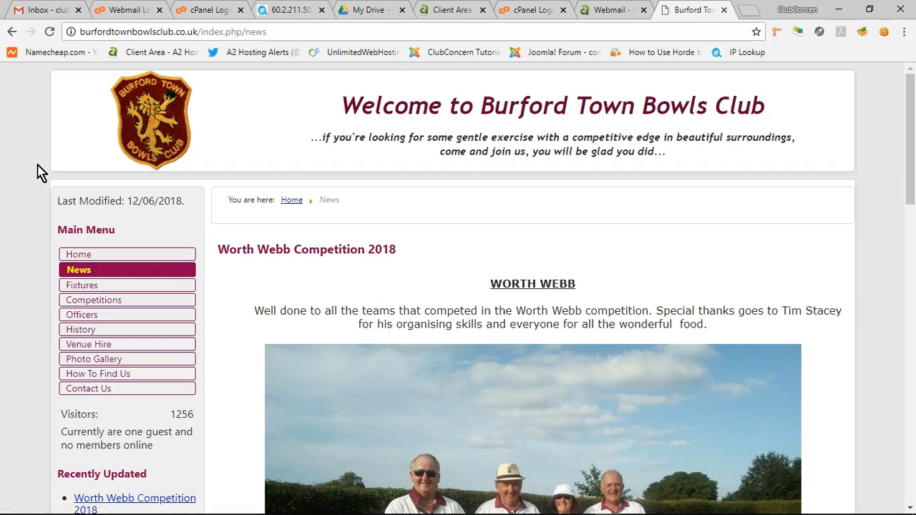
pyautogui.scroll(-1, 40, 176)
pyautogui.scroll(-2, 40, 180)
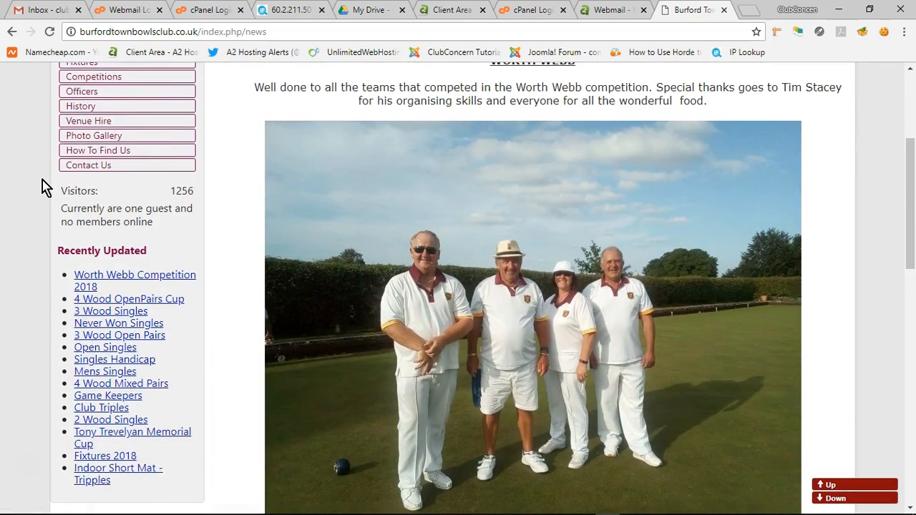
pyautogui.scroll(2, 45, 190)
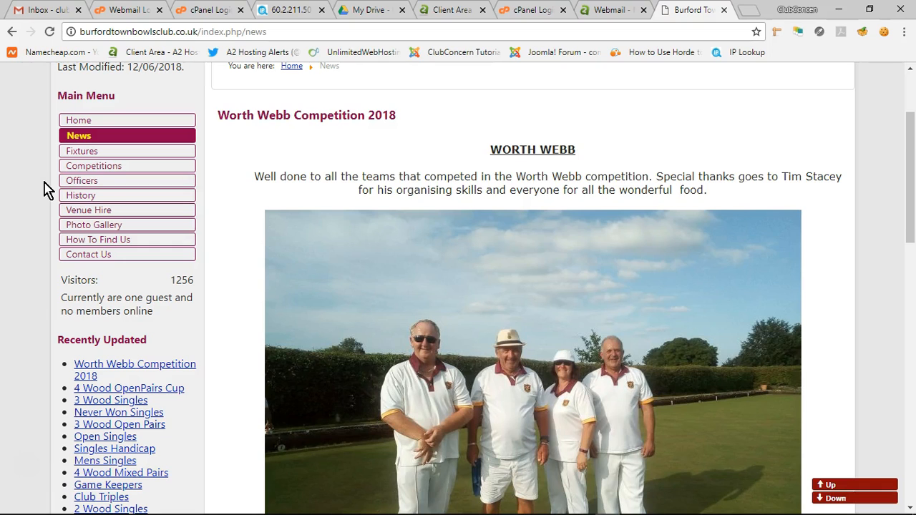
pyautogui.scroll(-5, 44, 190)
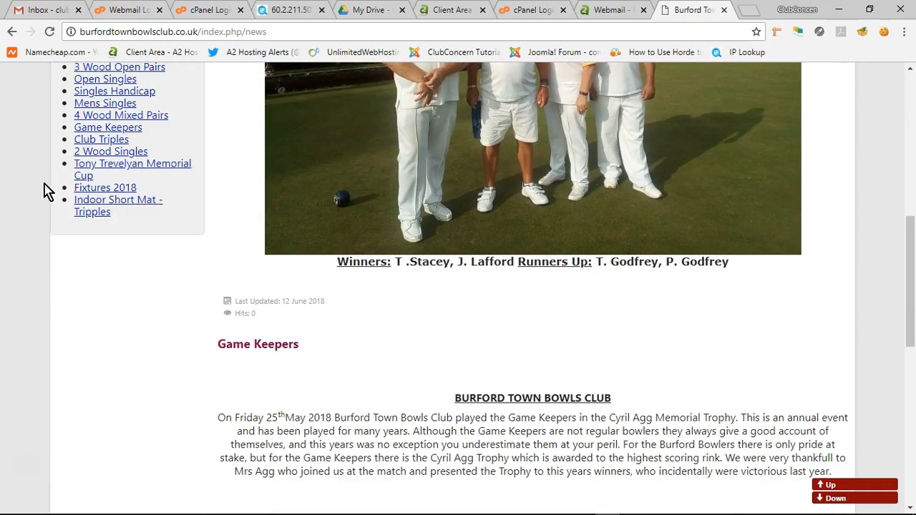
pyautogui.scroll(-2, 44, 191)
pyautogui.scroll(4, 45, 190)
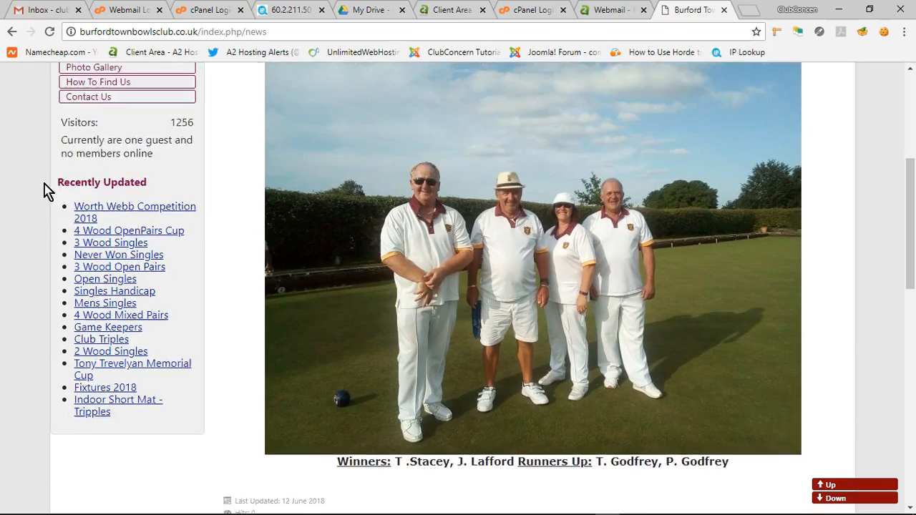
pyautogui.scroll(4, 45, 190)
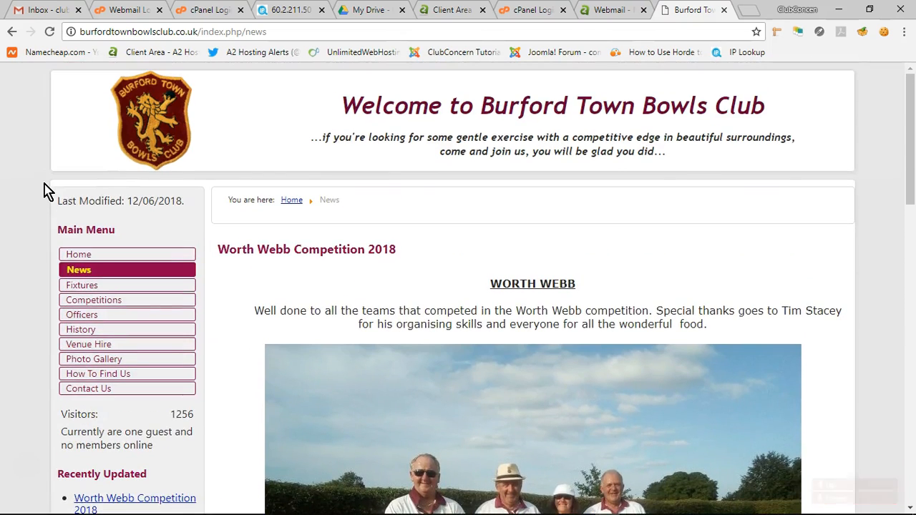
pyautogui.click(78, 259)
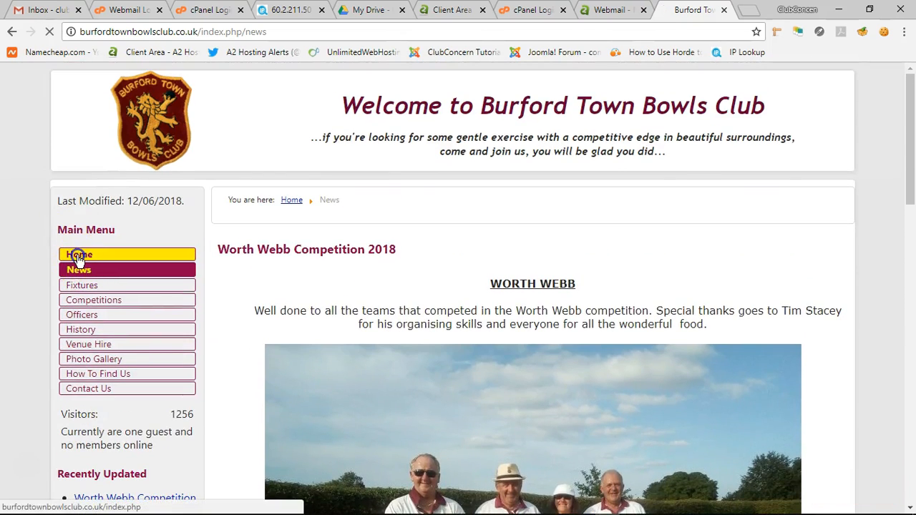